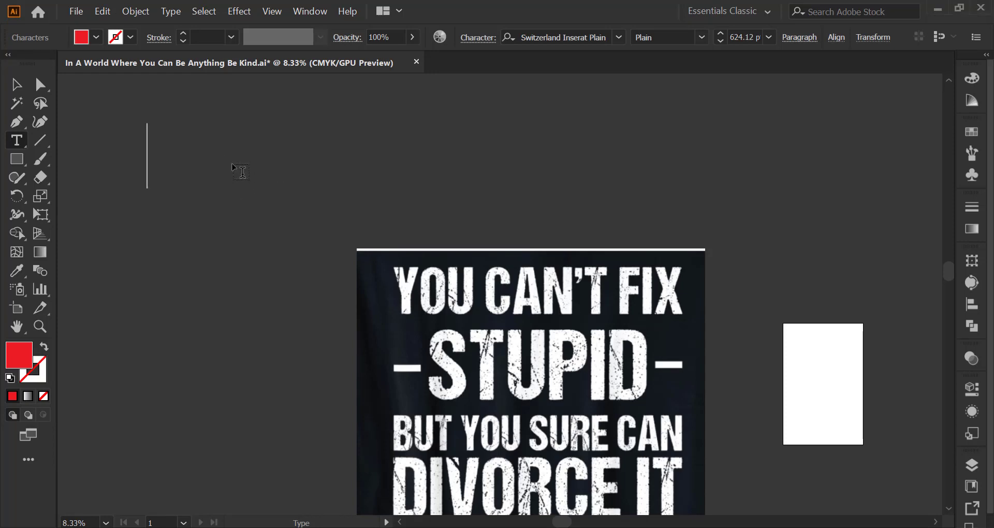
Create a text line reading YOU CAN'T FIX on the canvas beside the artboard
type("YOU ")
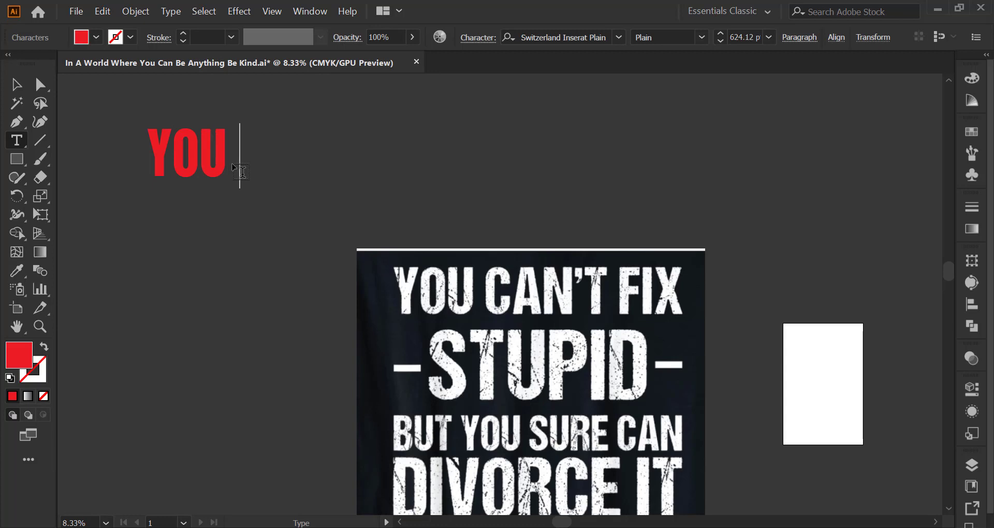
type("CA")
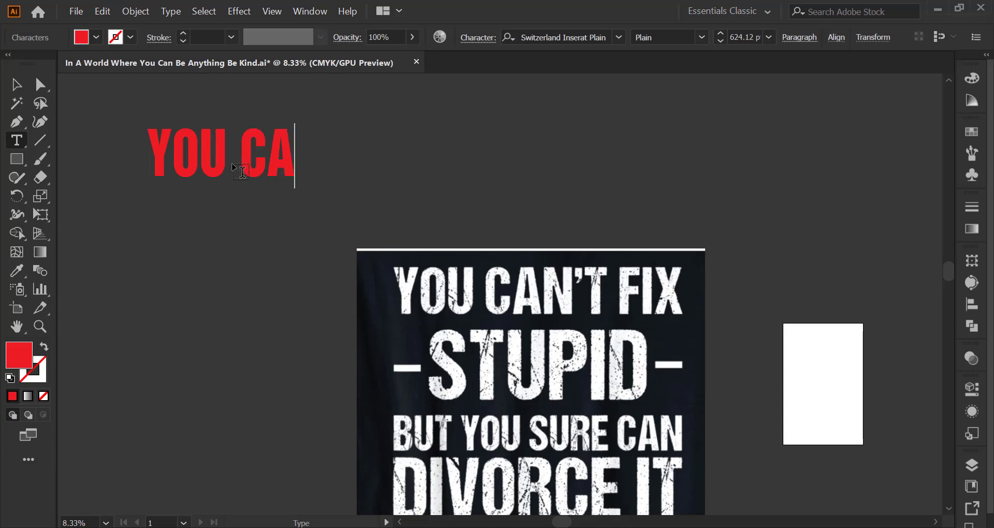
type("N")
type("'")
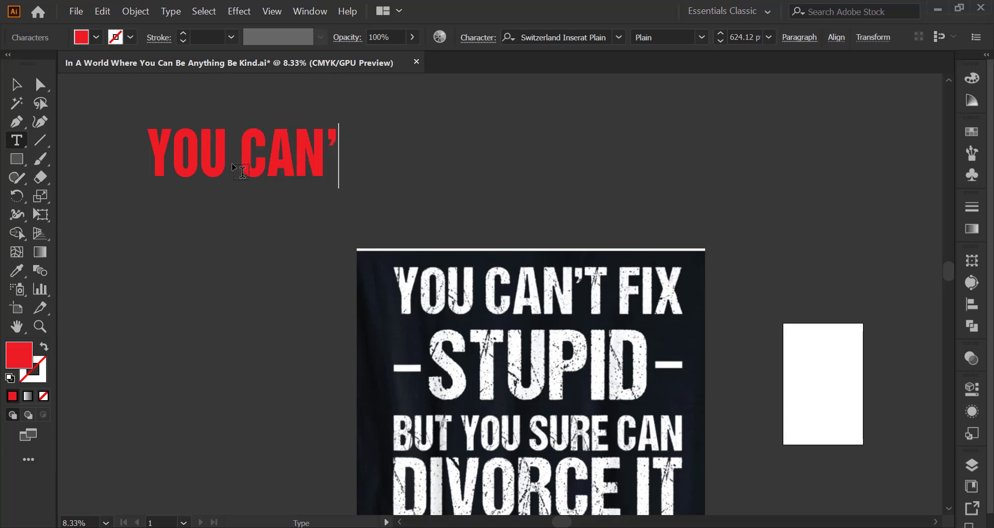
type("T ")
type("F")
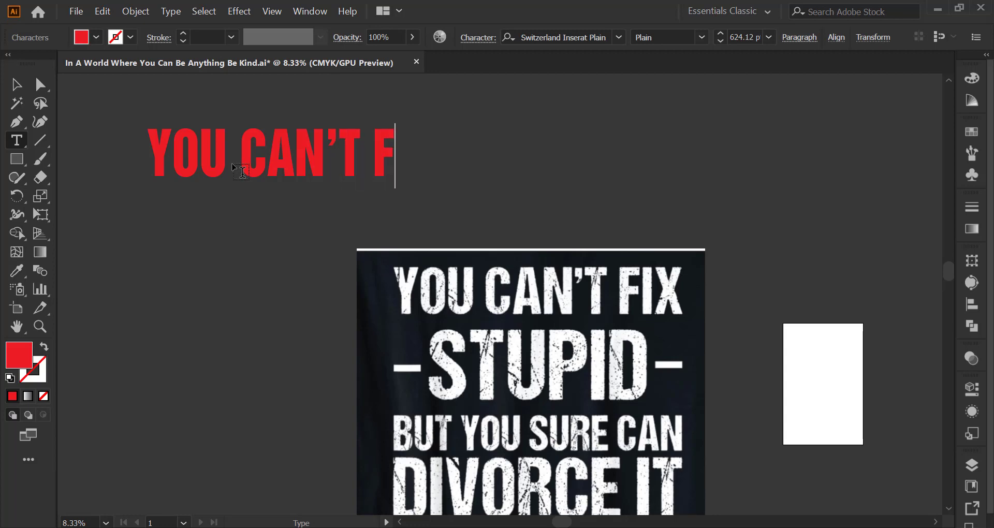
type("IX")
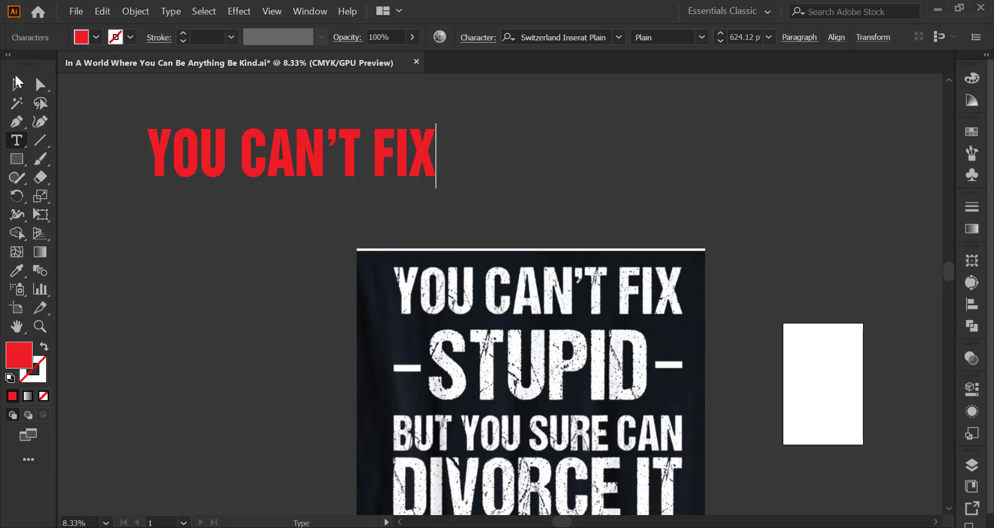
left_click(16, 84)
Drag the YOU CAN'T FIX text onto the top line of the shirt design
mouse_move(311, 160)
left_mouse_down()
mouse_move(560, 304)
mouse_move(555, 297)
left_mouse_up()
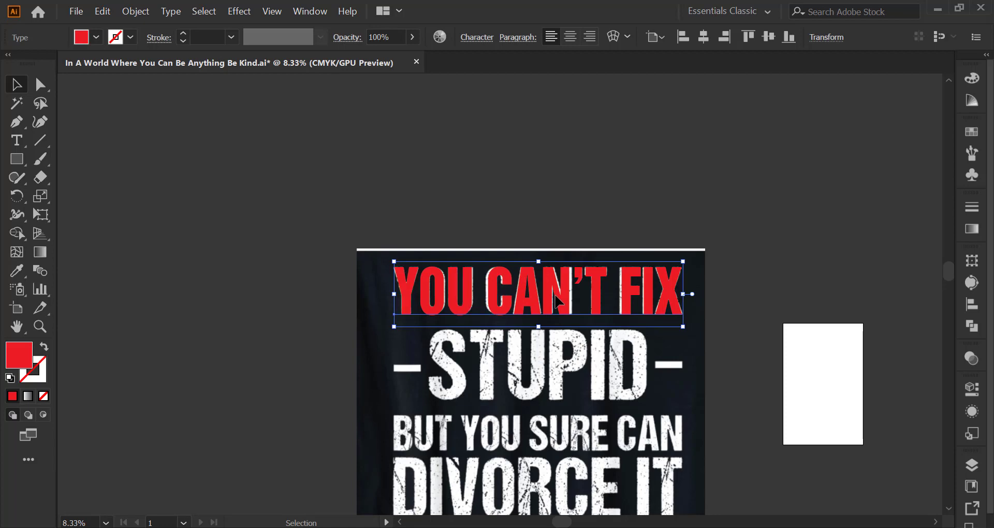
left_click(17, 142)
Add a STUPID text object above the artboard and eyedropper YOU CAN'T FIX's red styling onto it
scroll(290, 238, "down", 1)
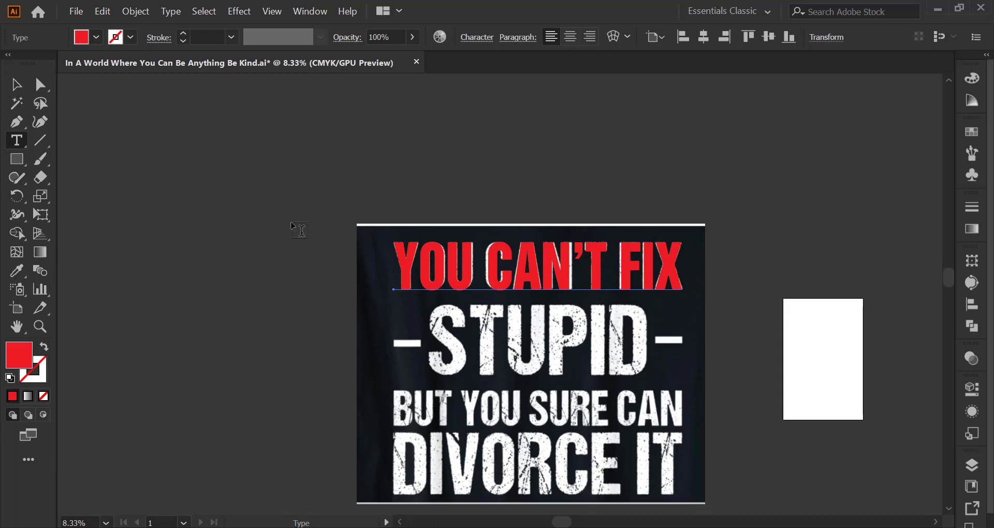
left_click(313, 150)
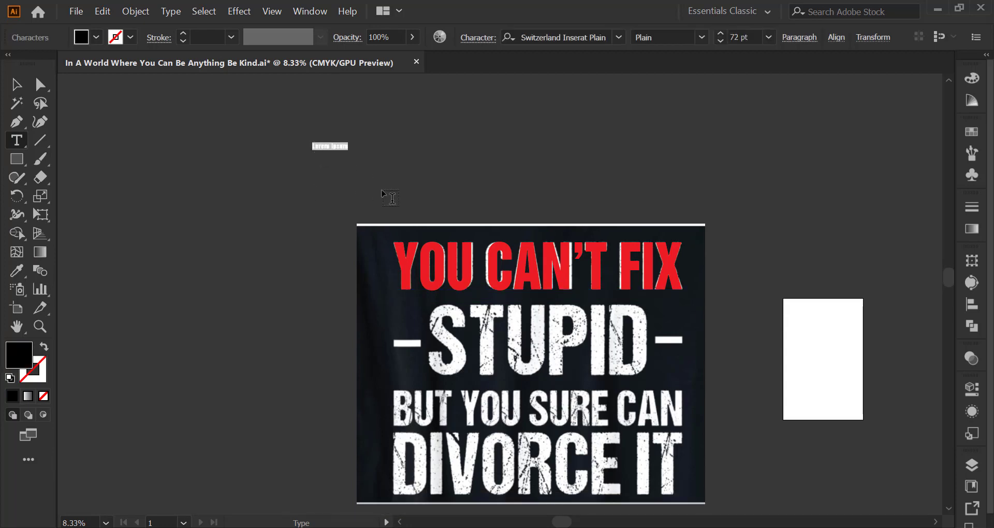
key("BackSpace")
type("STUPID")
left_click(17, 85)
left_click(23, 272)
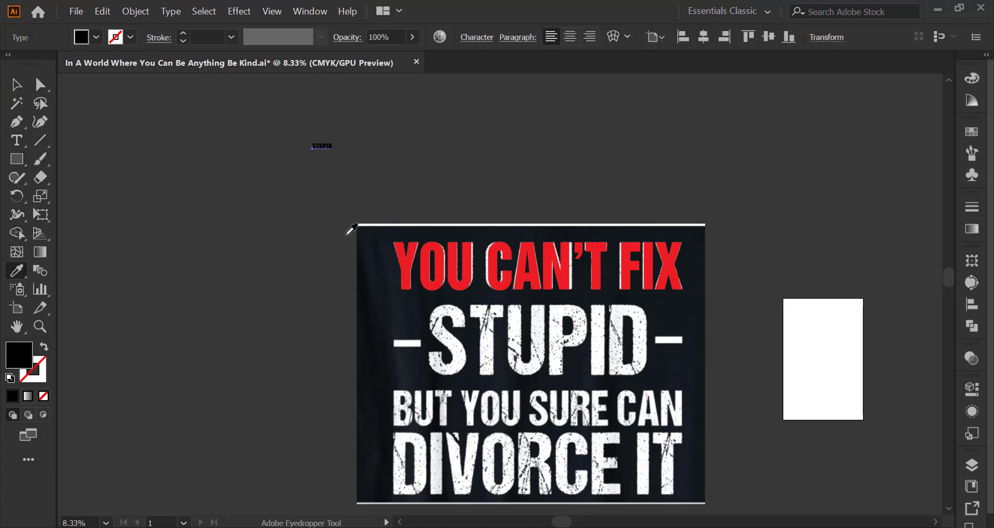
left_click(441, 250)
left_click(15, 87)
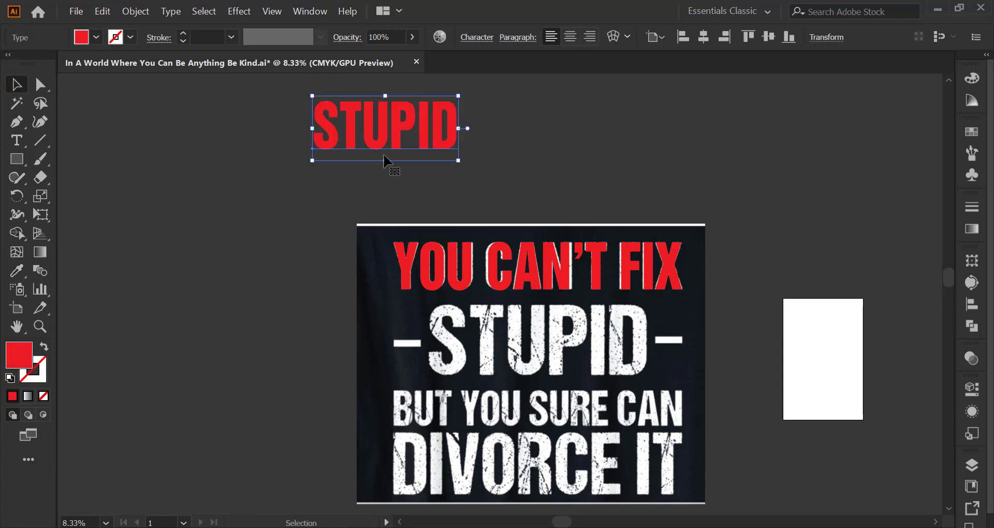
Move and scale STUPID over the design's second line, widening it to fill between the dash bars
mouse_move(458, 161)
left_mouse_down()
mouse_move(489, 189)
mouse_move(476, 168)
left_mouse_up()
key("ctrl+z")
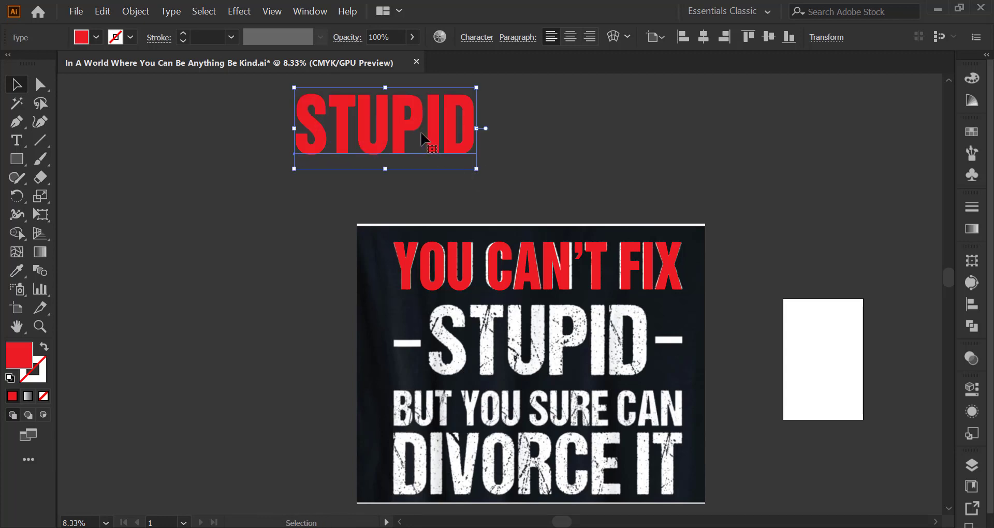
left_click_drag(436, 121, 609, 371)
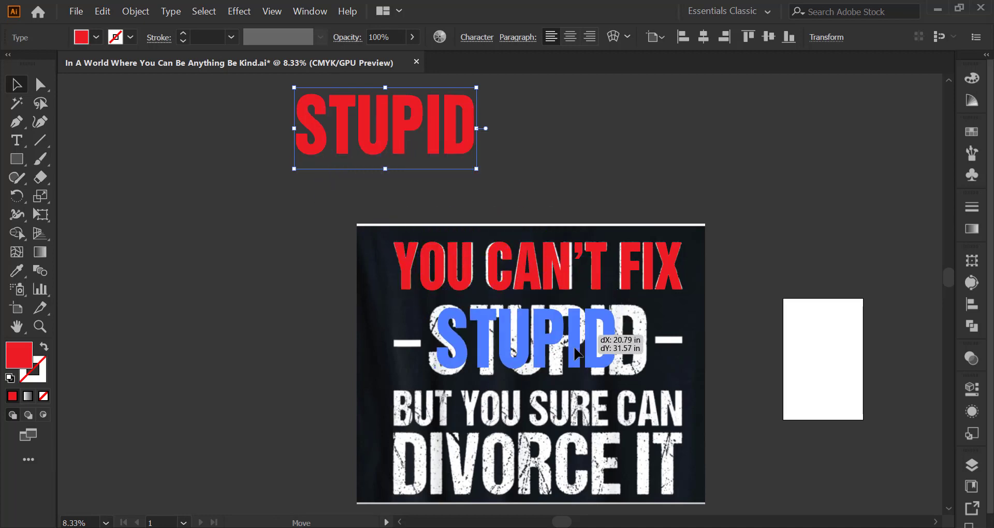
left_click_drag(617, 383, 633, 393)
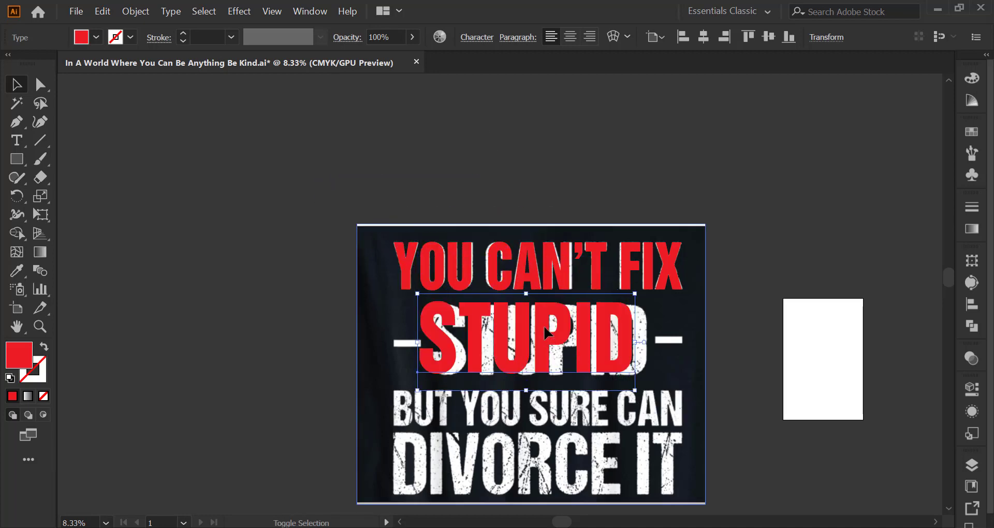
left_click_drag(553, 337, 559, 337)
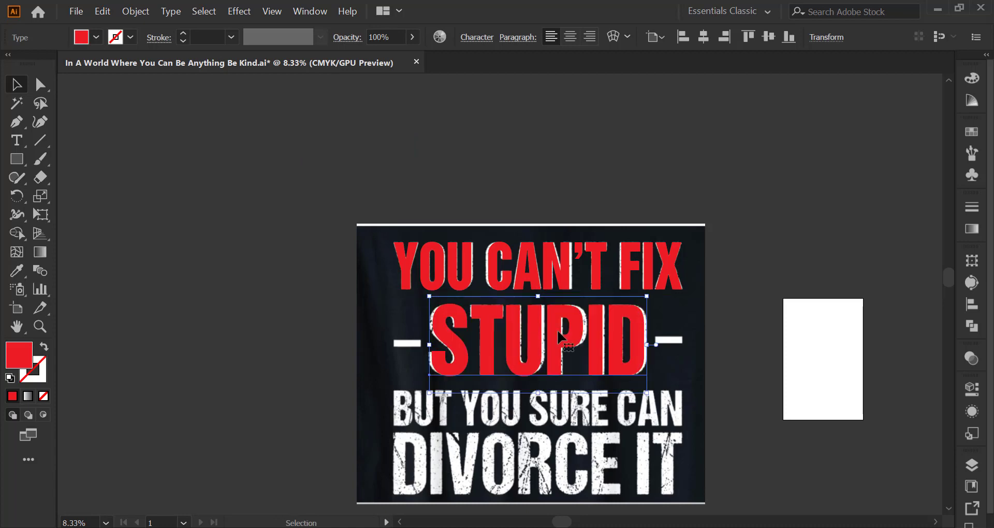
key("Left")
key("Left")
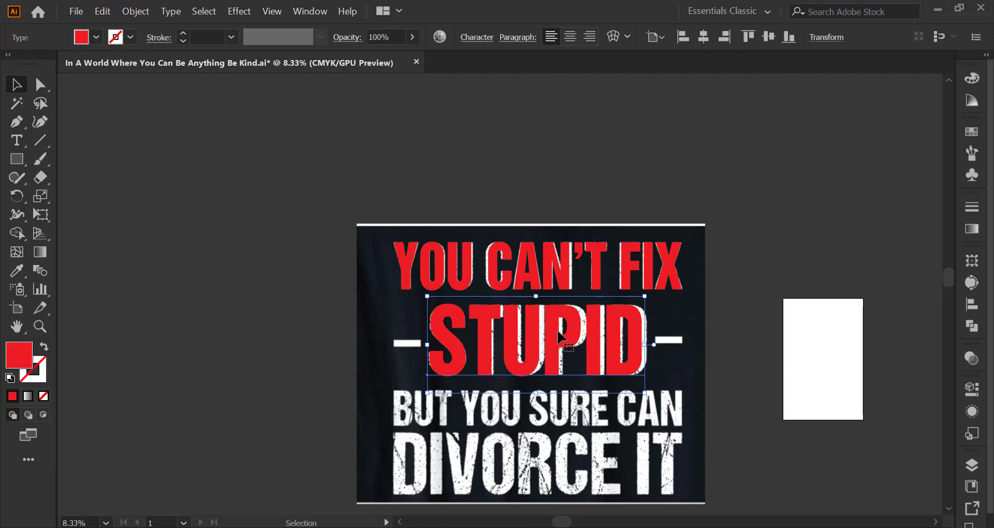
key("Left")
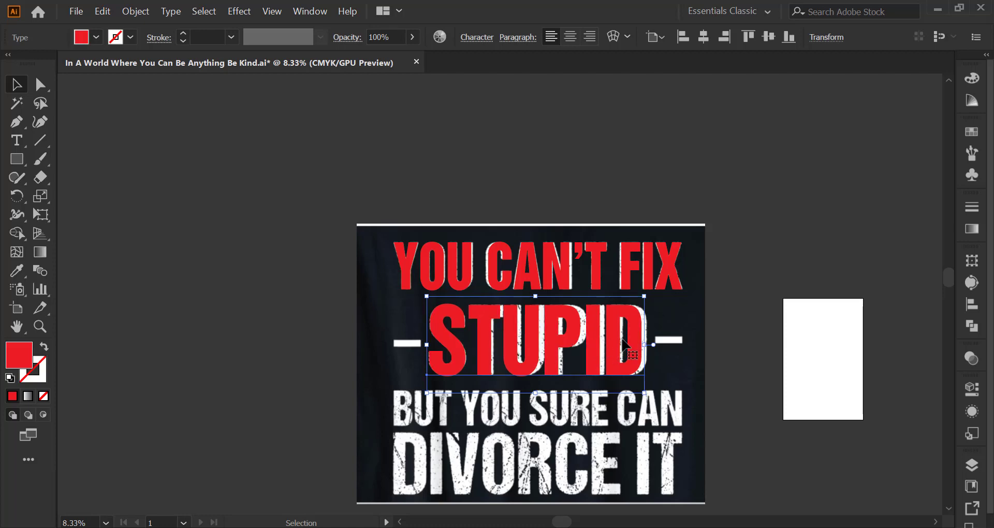
left_click_drag(647, 346, 653, 347)
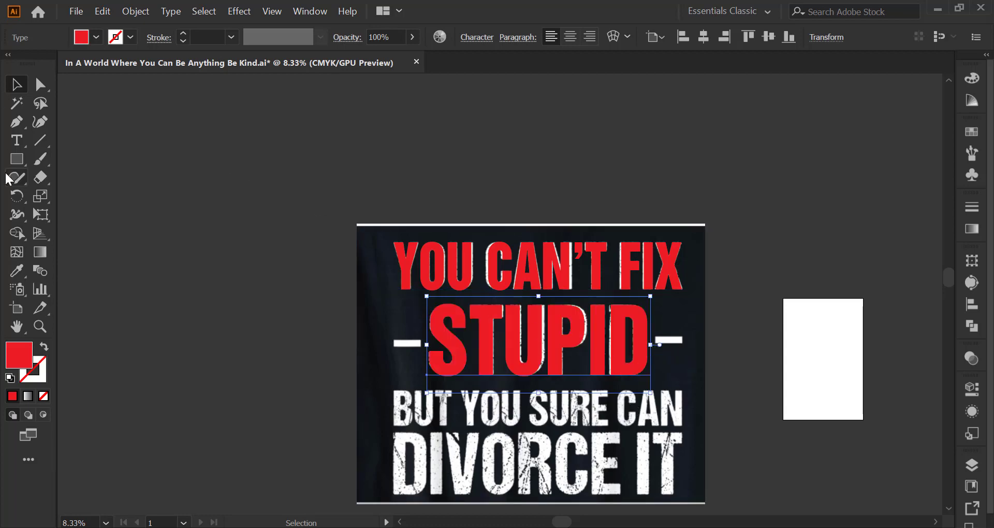
left_click(17, 140)
scroll(122, 205, "down", 5)
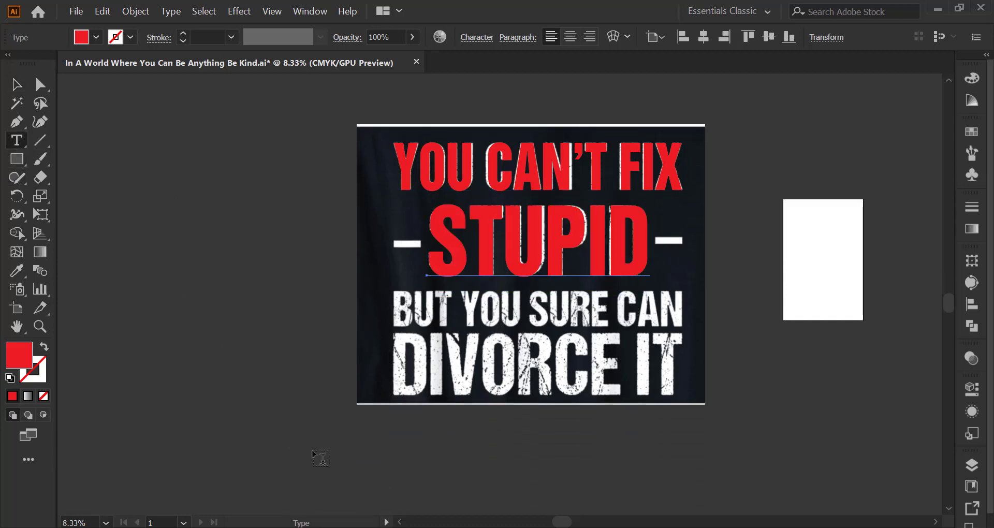
Type BUT YOU SURE CAN below the artboard and eyedropper the red headline colour onto it
left_click(426, 471)
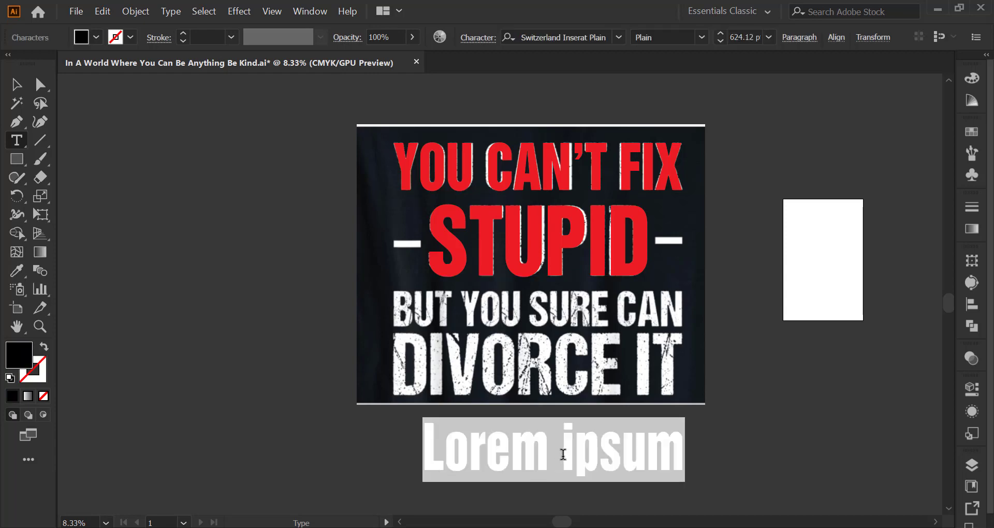
type("BUT ")
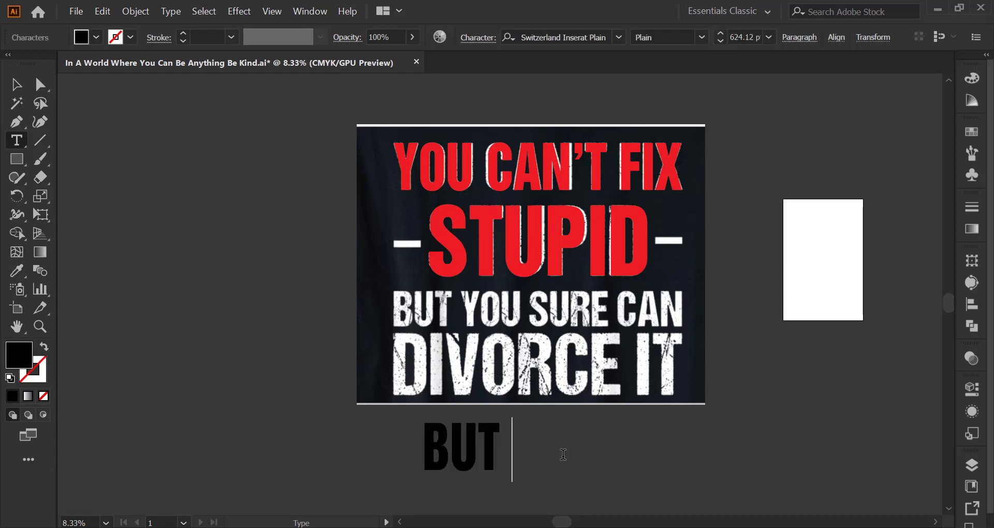
type("YOU ")
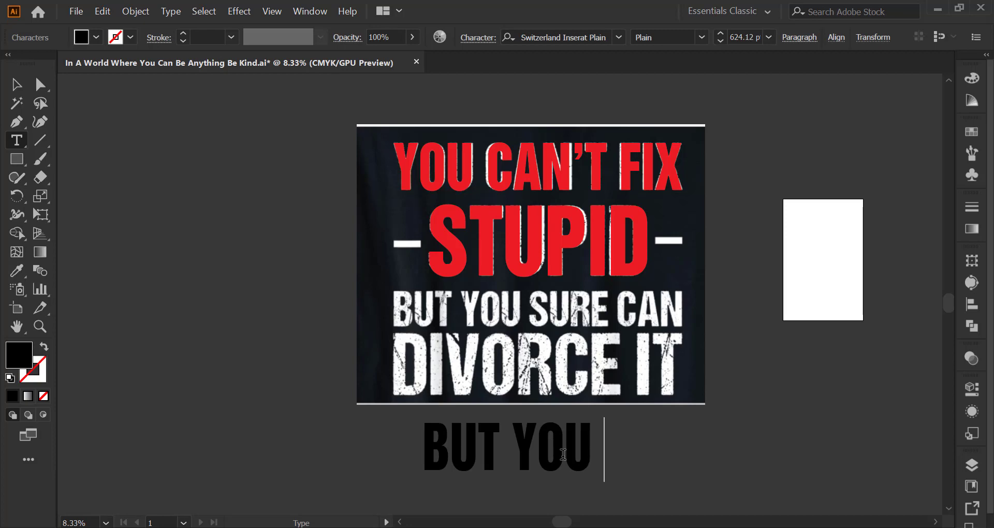
type("SUR")
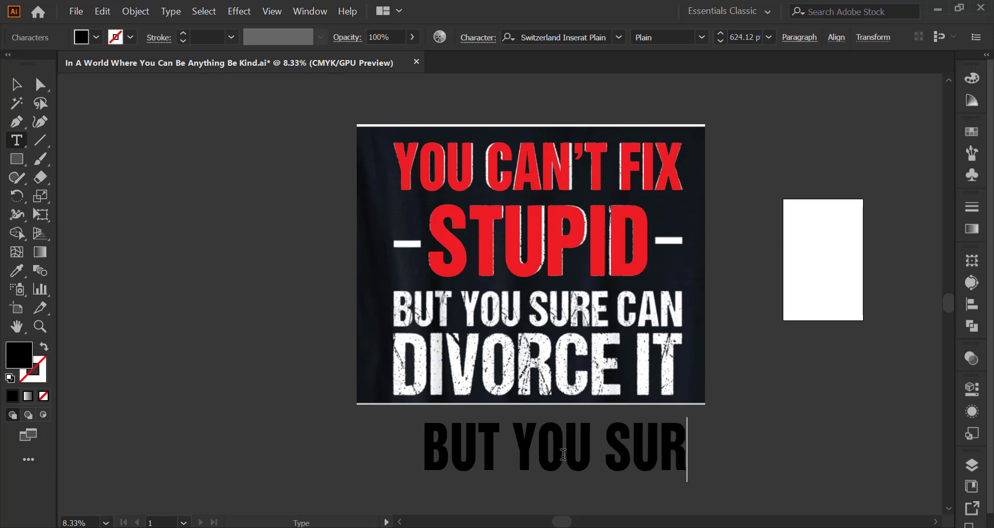
type("E CAN")
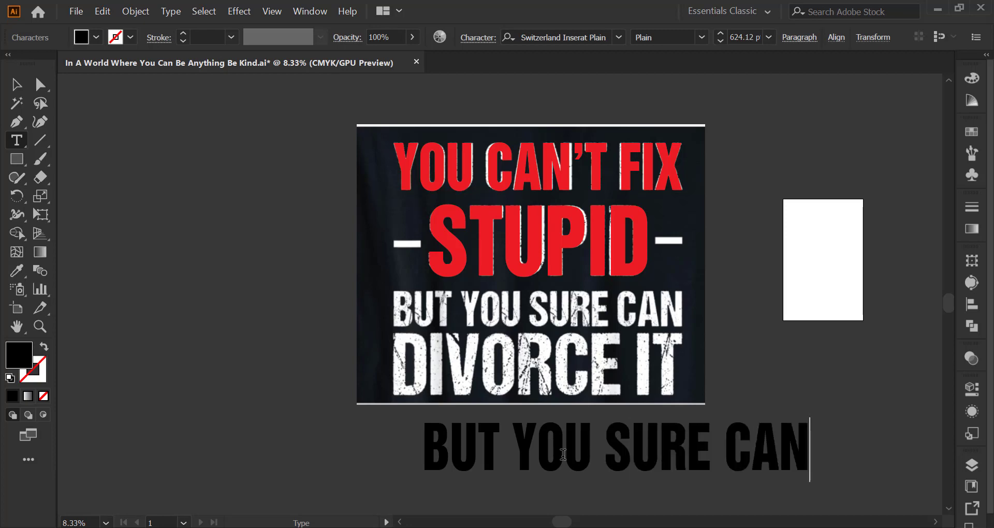
left_click(16, 84)
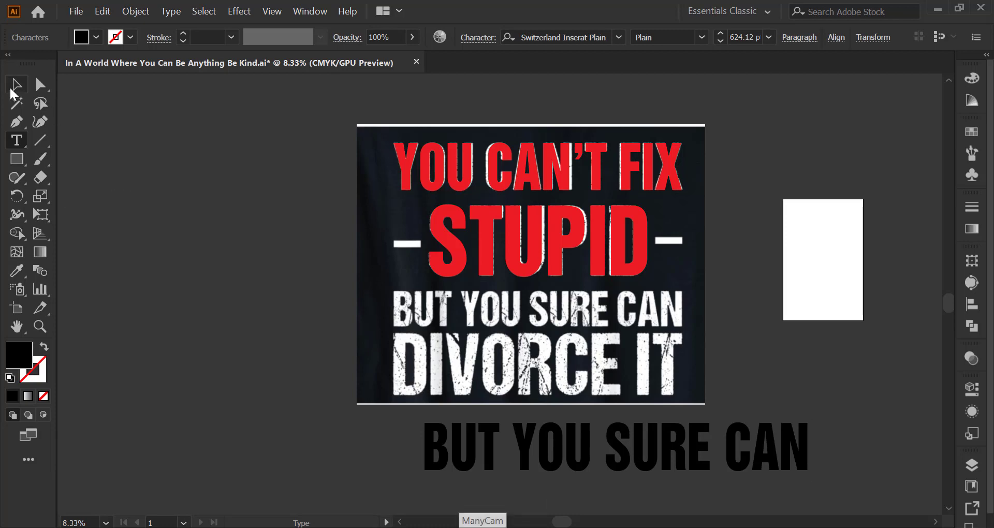
left_click(17, 270)
left_click(458, 156)
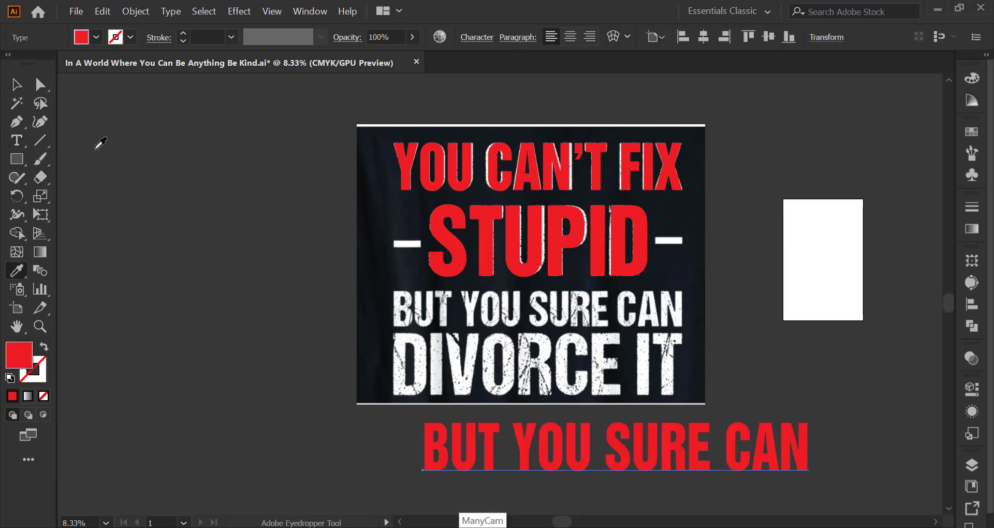
left_click(16, 84)
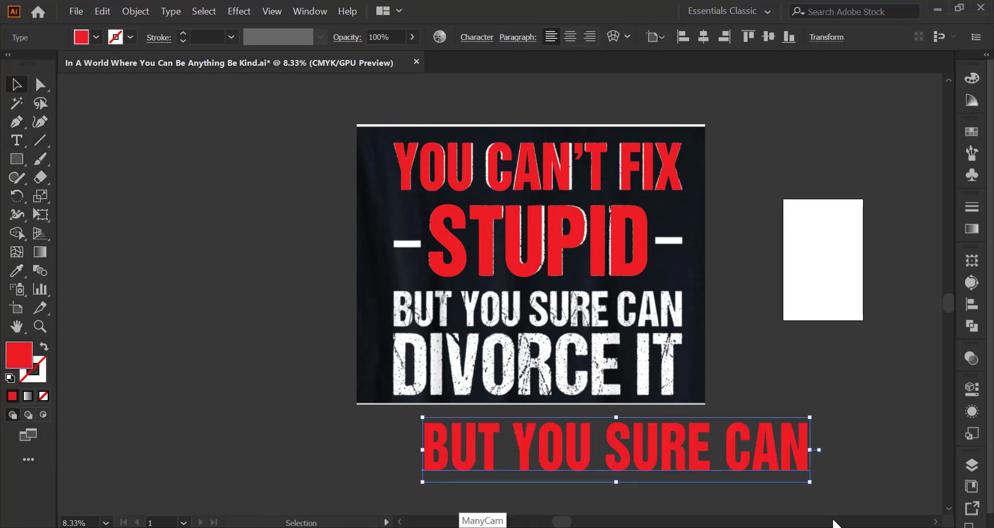
Scale and position BUT YOU SURE CAN over the design's third line, just above DIVORCE IT
left_click_drag(810, 483, 785, 480)
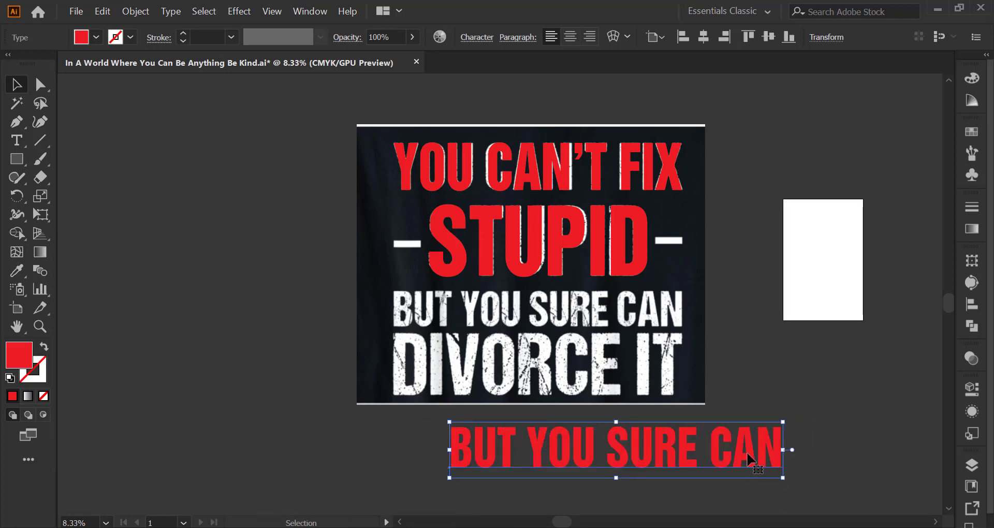
mouse_move(747, 446)
left_mouse_down()
mouse_move(644, 355)
mouse_move(716, 340)
left_mouse_up()
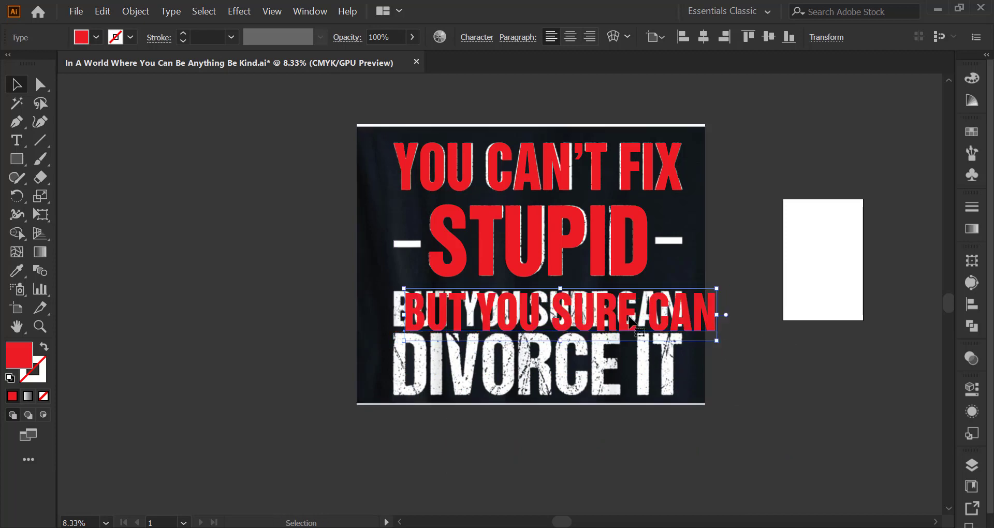
left_click_drag(627, 319, 612, 306)
scroll(611, 306, "up", 1)
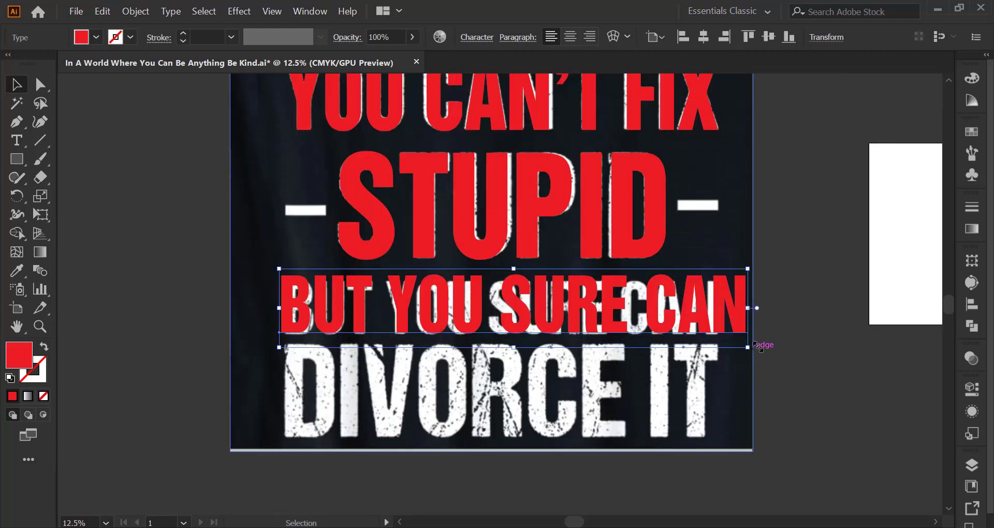
left_click_drag(747, 347, 739, 346)
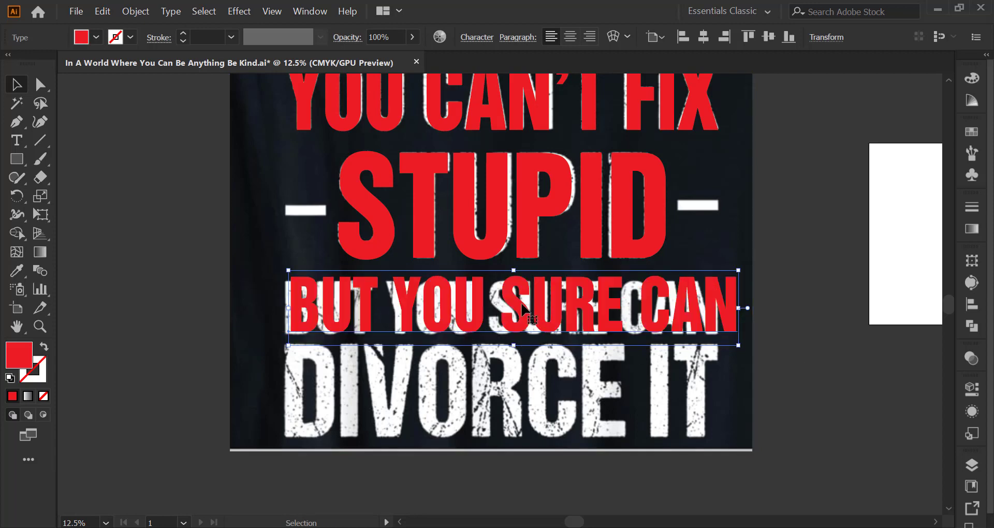
left_click_drag(518, 306, 513, 309)
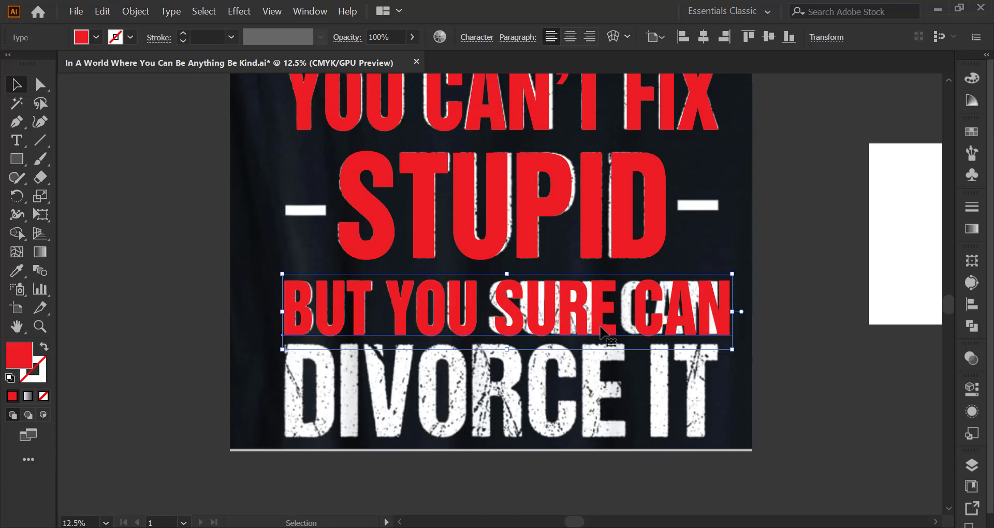
key("shift+Right")
key("shift+Right")
key("shift+Right")
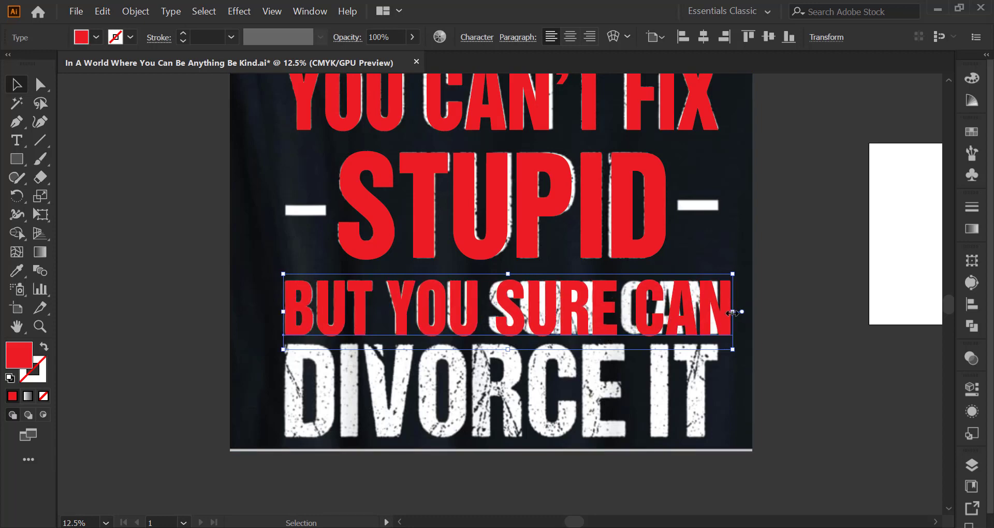
left_click_drag(732, 311, 719, 314)
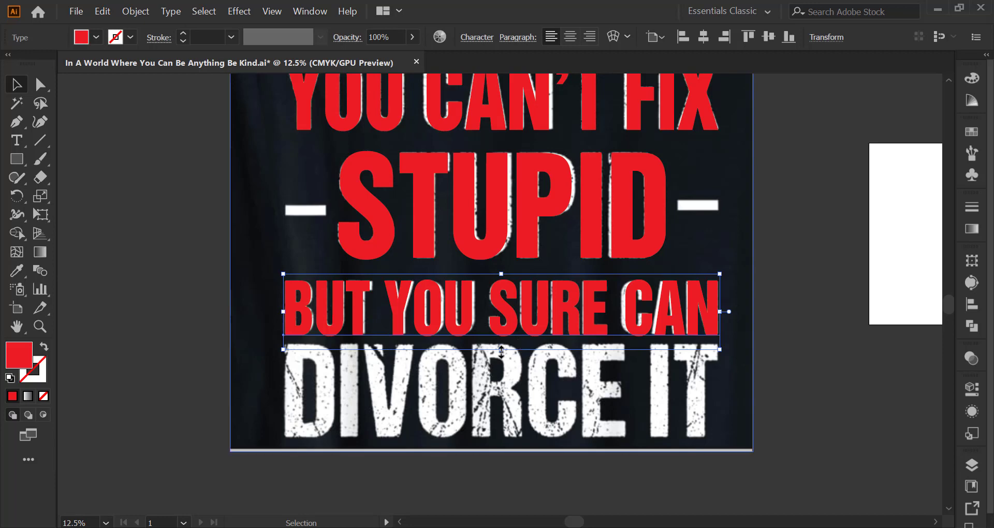
left_click_drag(501, 349, 506, 347)
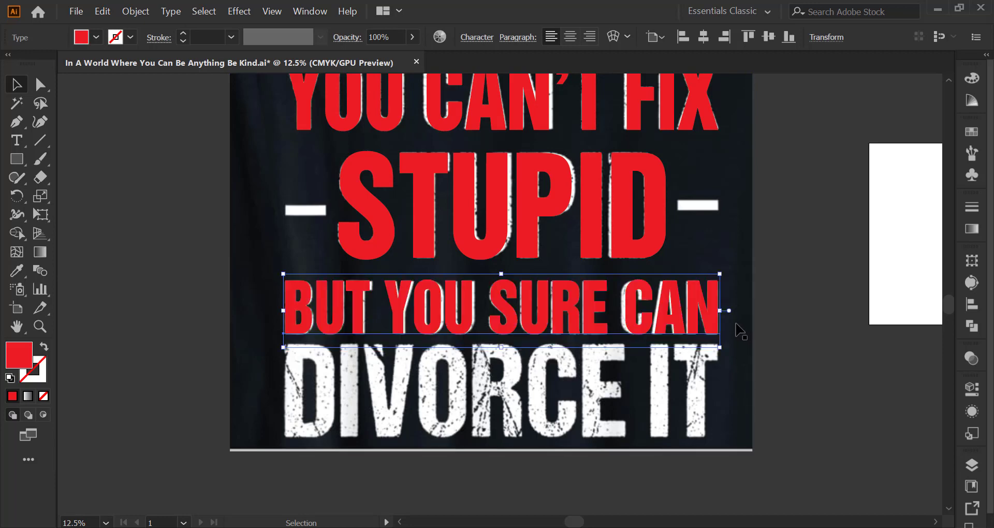
left_click(98, 216)
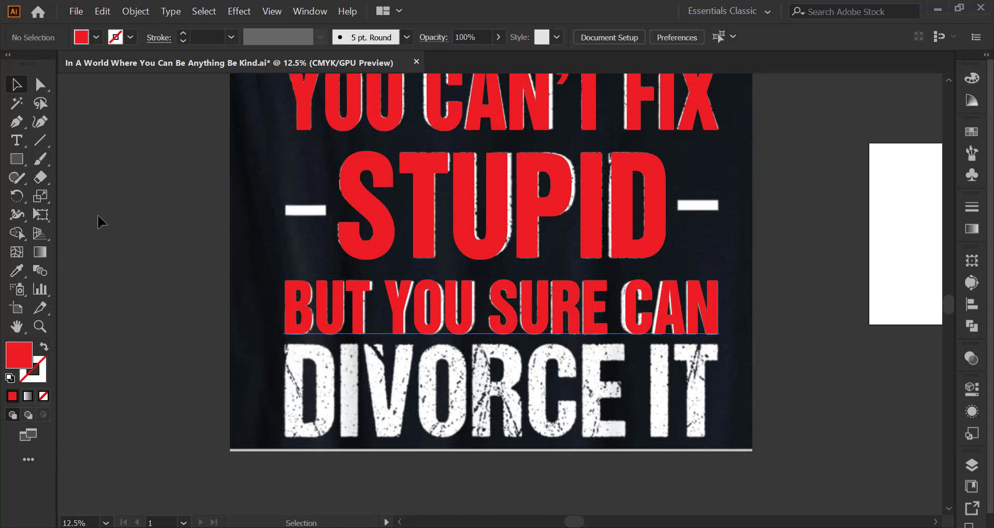
left_click(24, 143)
Type DIVORCE IT below the artwork and eyedropper STUPID's red colour and size onto it
scroll(425, 396, "down", 3)
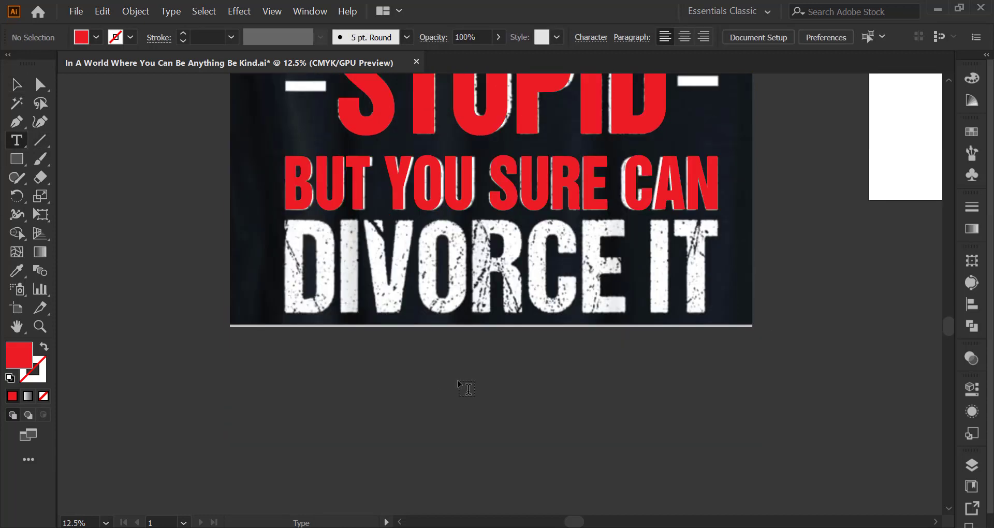
left_click(317, 418)
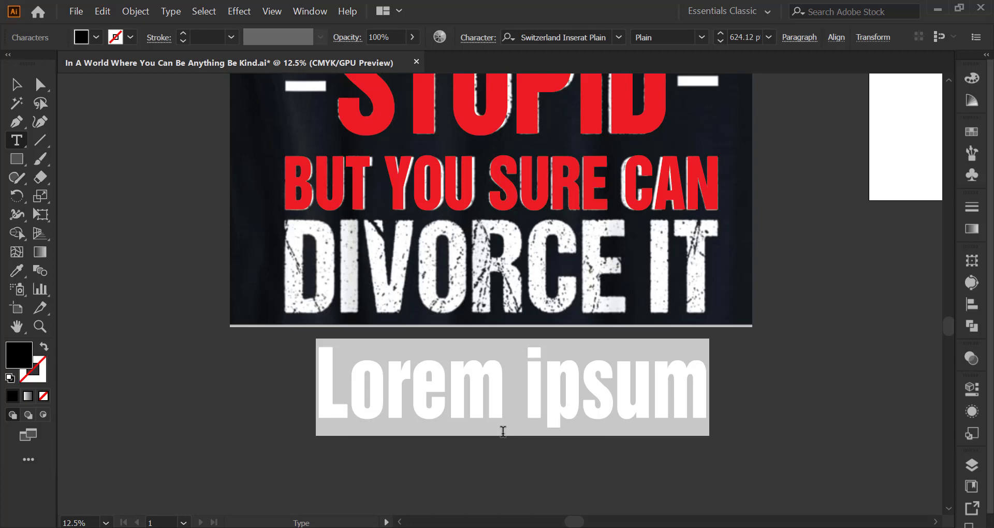
type("DI")
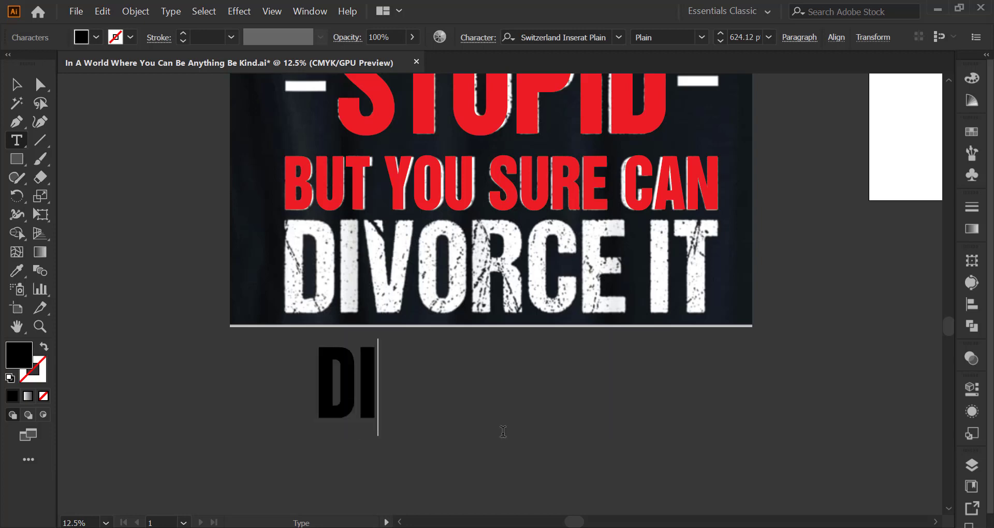
type("VO")
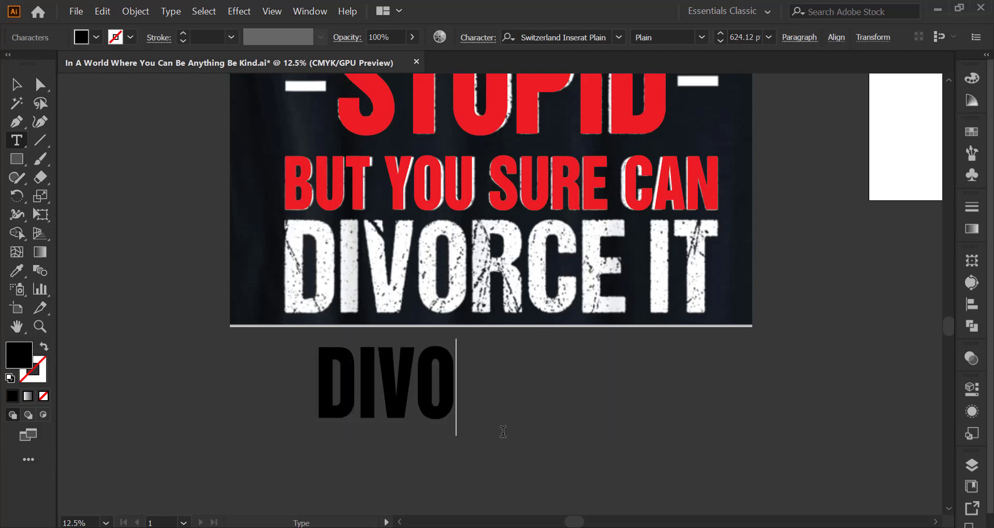
type("RC")
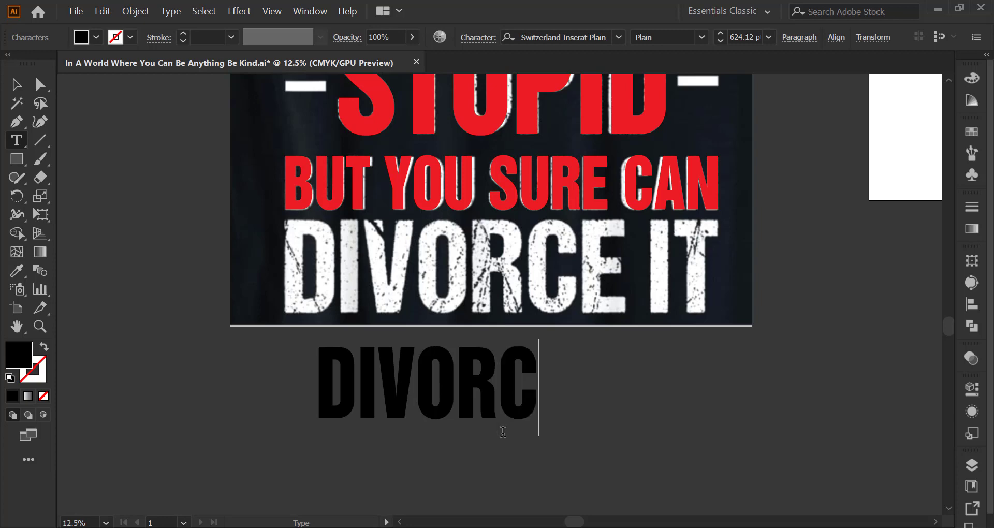
type("E IT")
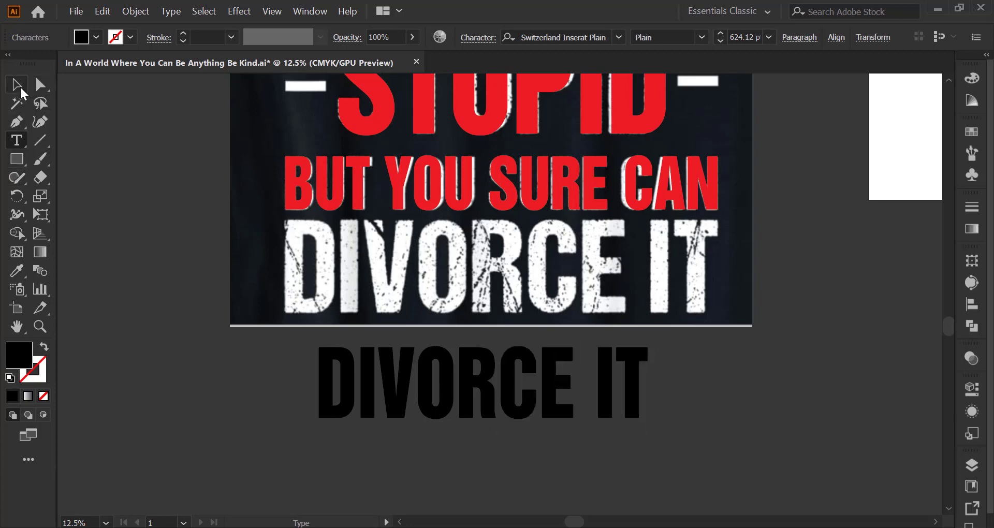
left_click(17, 84)
left_click(17, 270)
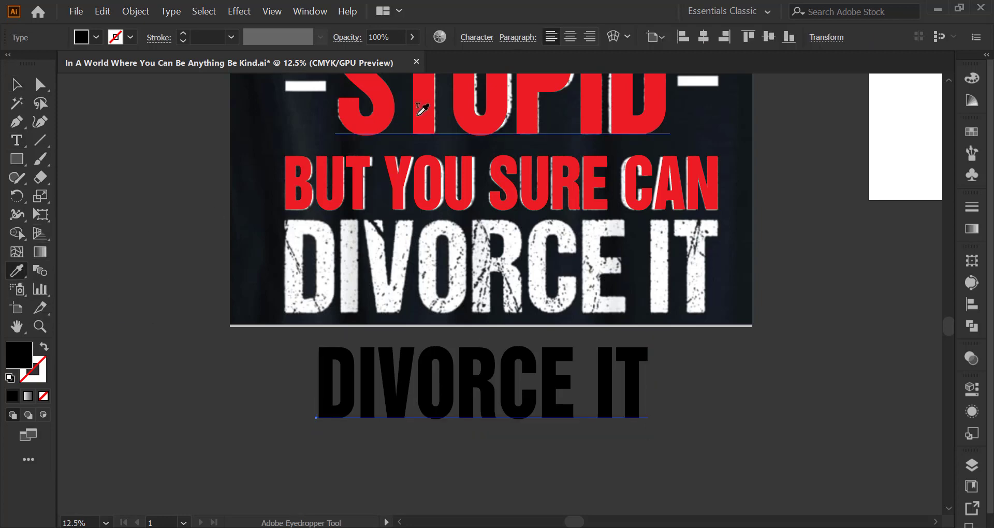
left_click(418, 108)
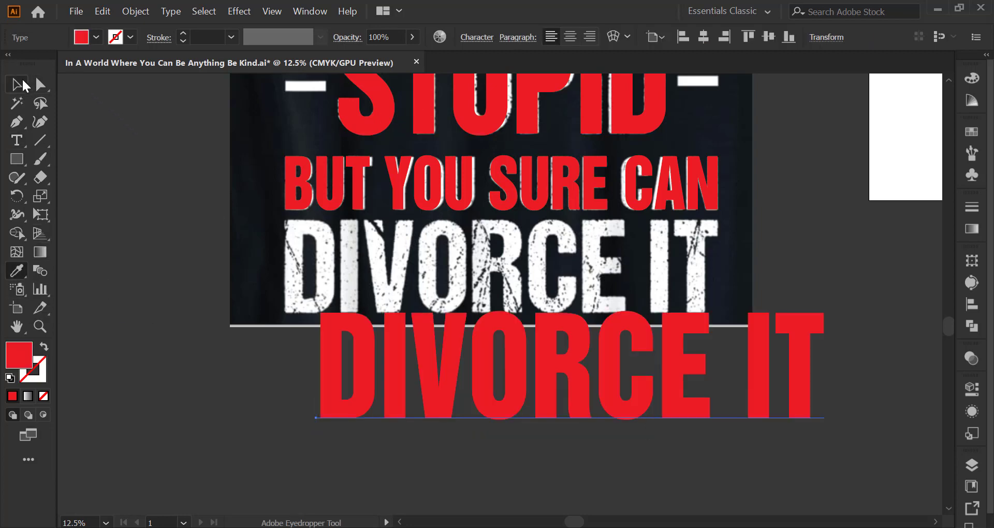
left_click(17, 85)
Move DIVORCE IT over the design's bottom line and scale it down to fit
mouse_move(639, 393)
left_mouse_down()
mouse_move(570, 327)
mouse_move(649, 284)
mouse_move(654, 292)
left_mouse_up()
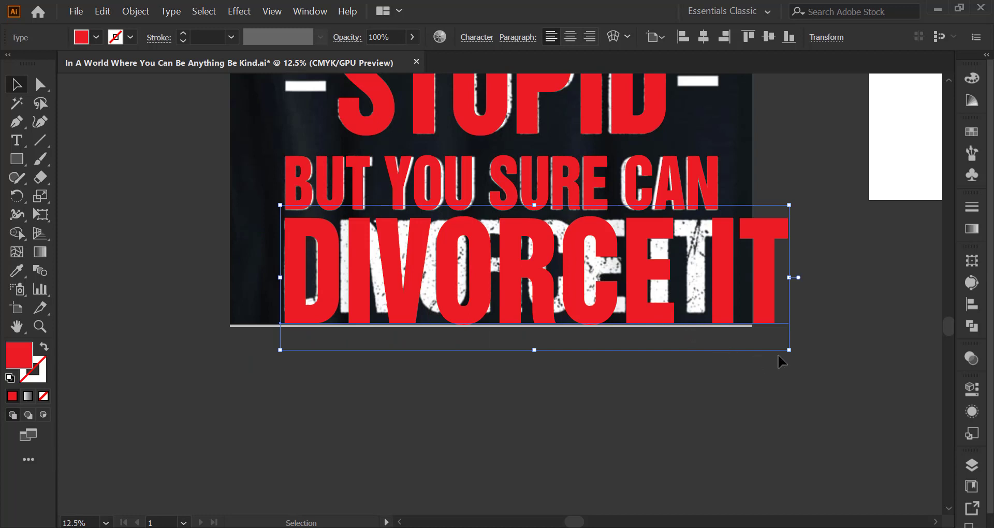
left_click_drag(791, 353, 787, 352)
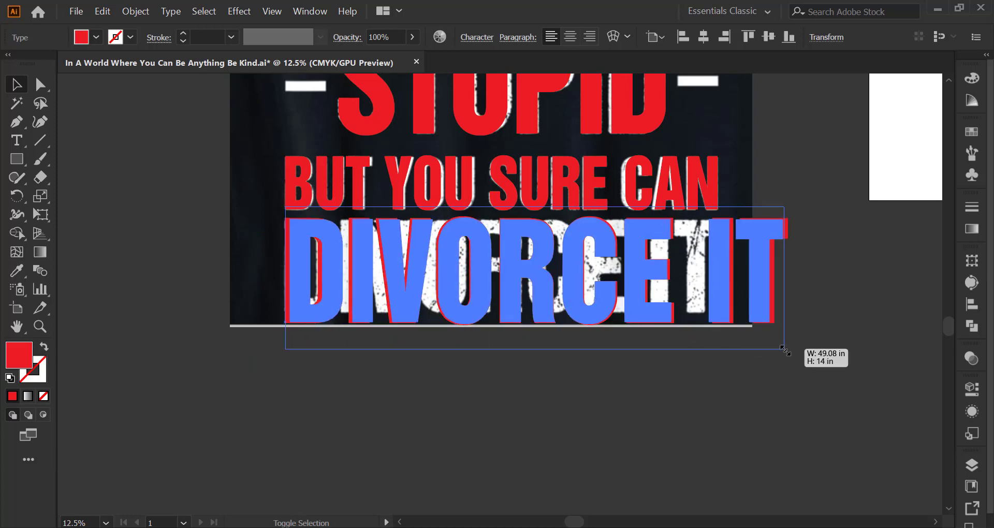
left_click_drag(483, 277, 480, 277)
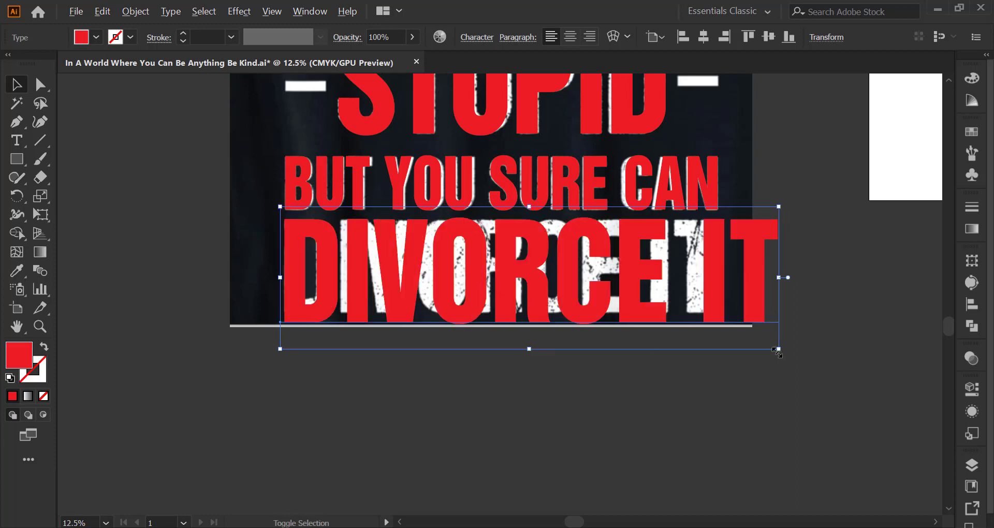
left_click_drag(783, 349, 765, 345)
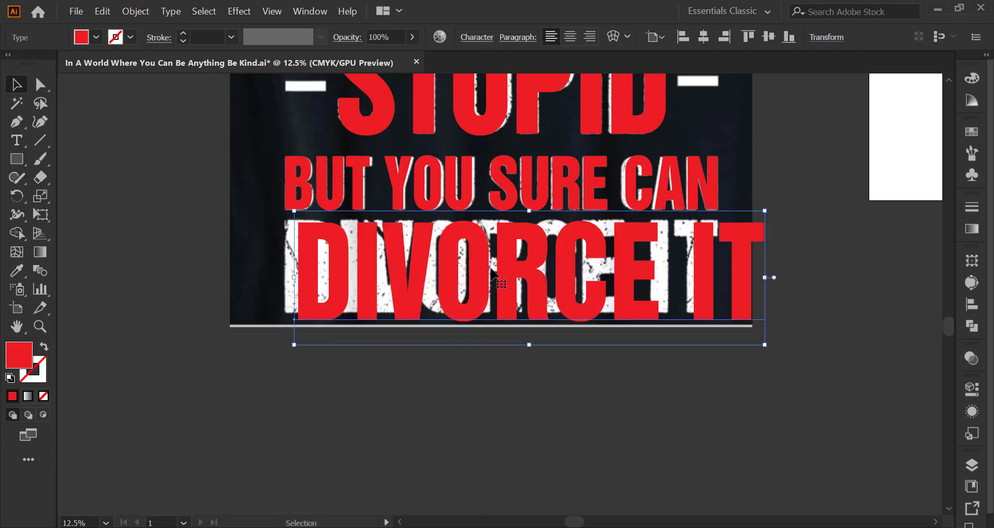
left_click_drag(483, 270, 471, 260)
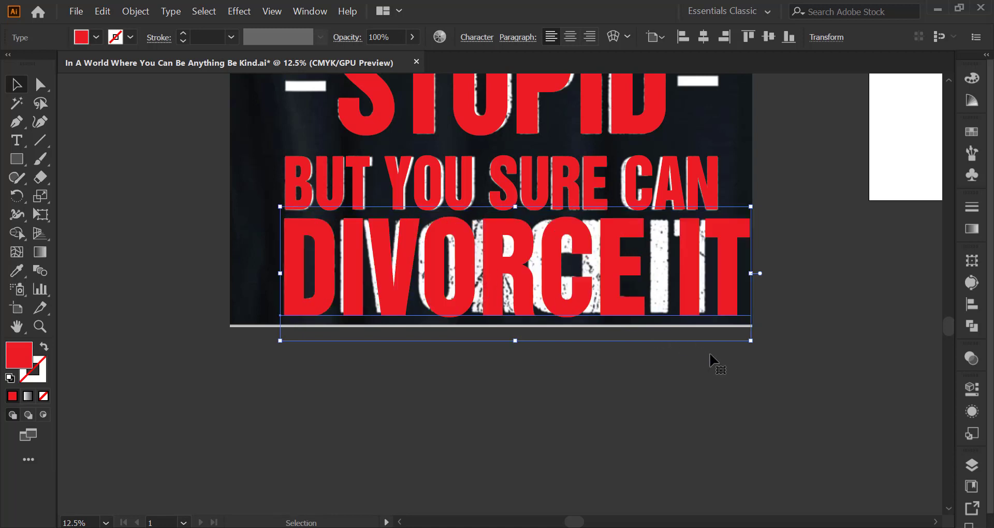
left_click_drag(751, 341, 745, 341)
left_click_drag(518, 259, 509, 258)
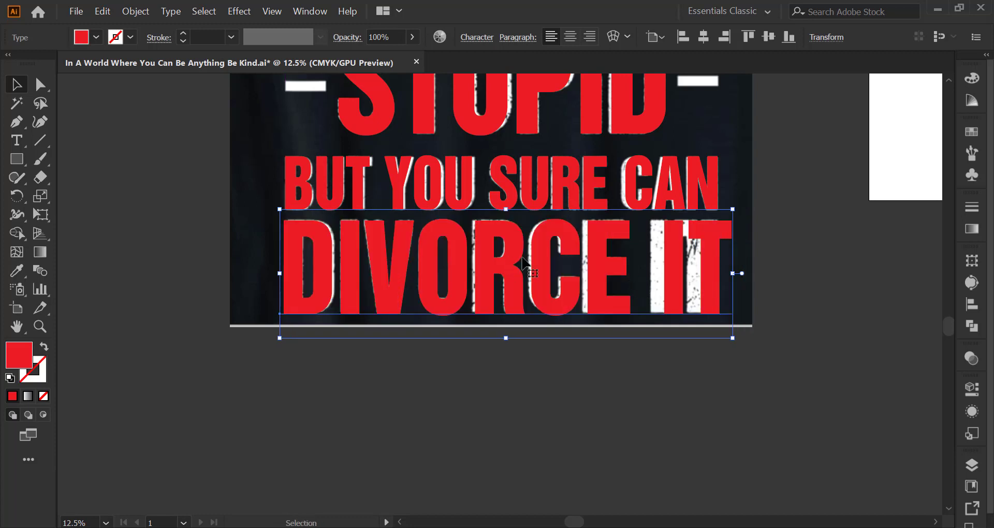
Nudge DIVORCE IT into alignment and narrow it to about 42.95 in wide
key("Up")
key("Right")
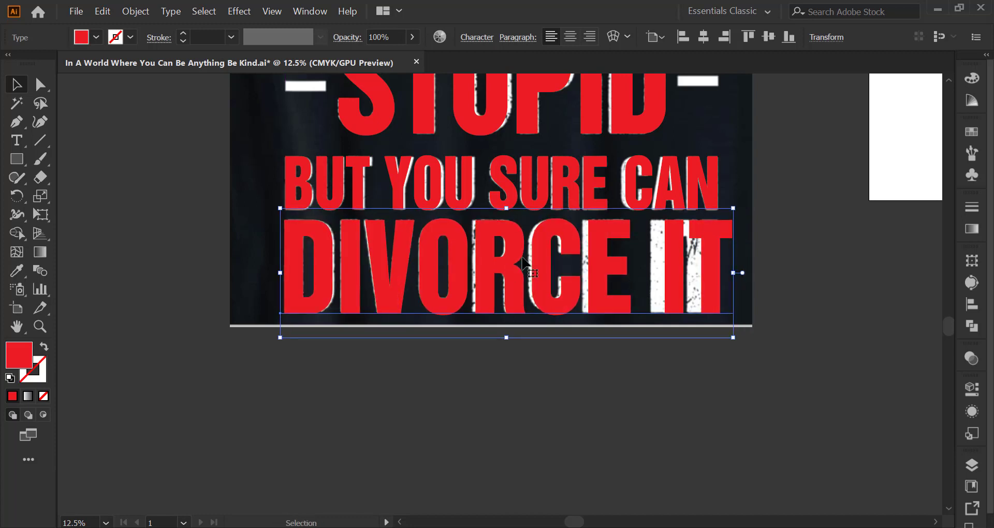
key("Right")
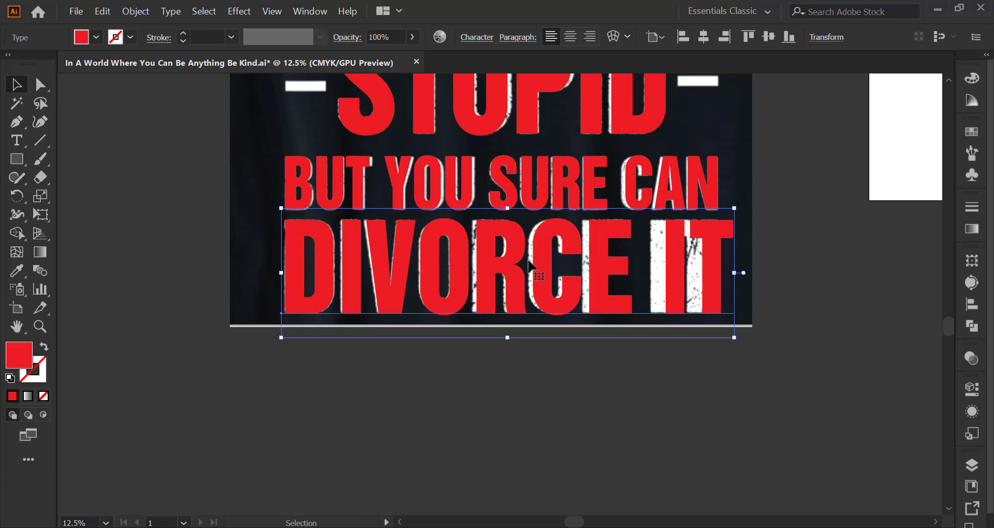
left_click_drag(735, 273, 719, 274)
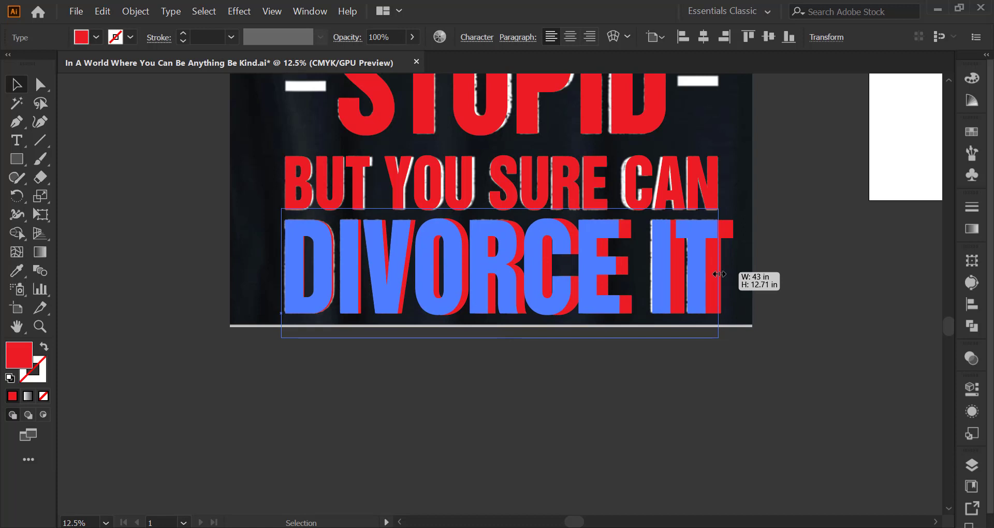
left_click_drag(719, 273, 721, 277)
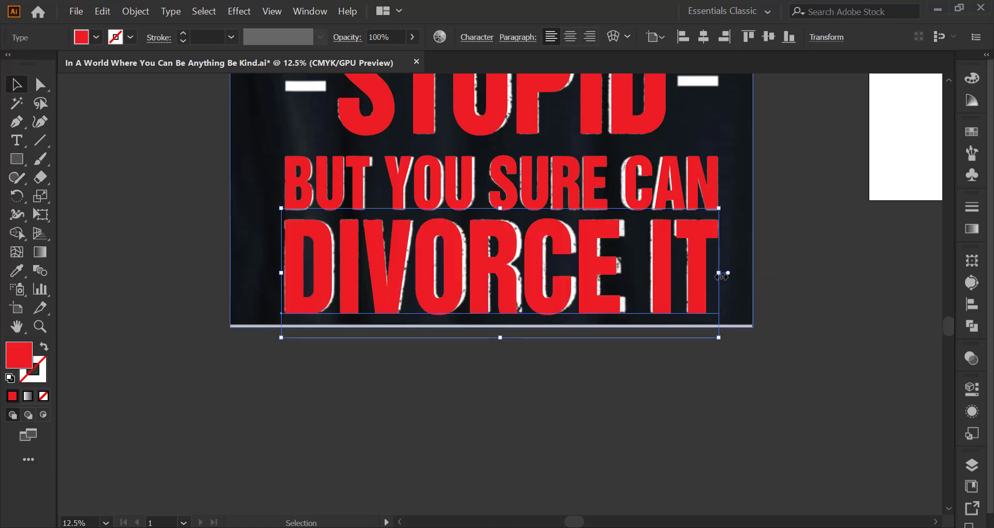
key("ctrl+minus")
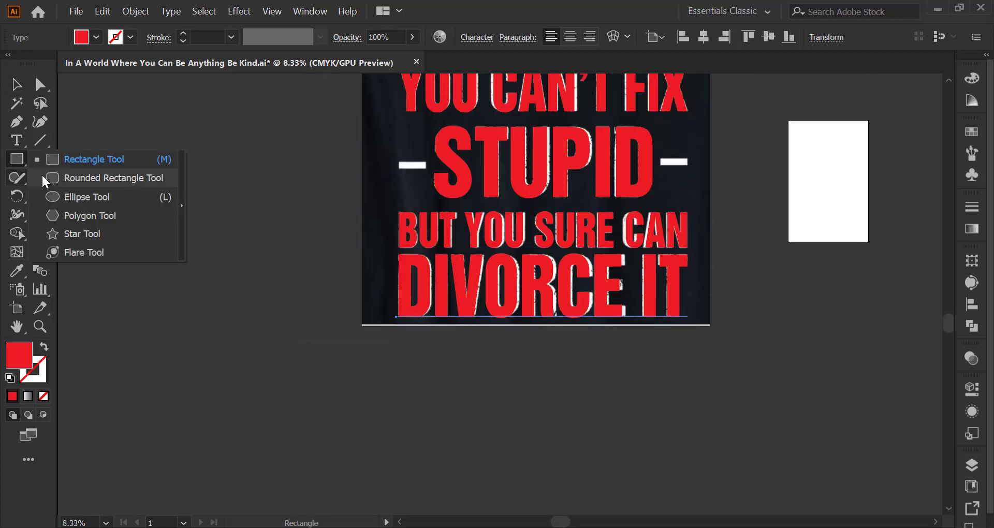
Draw a red rectangle bar over the left white dash beside STUPID
left_click_drag(17, 160, 60, 161)
scroll(385, 172, "up", 3)
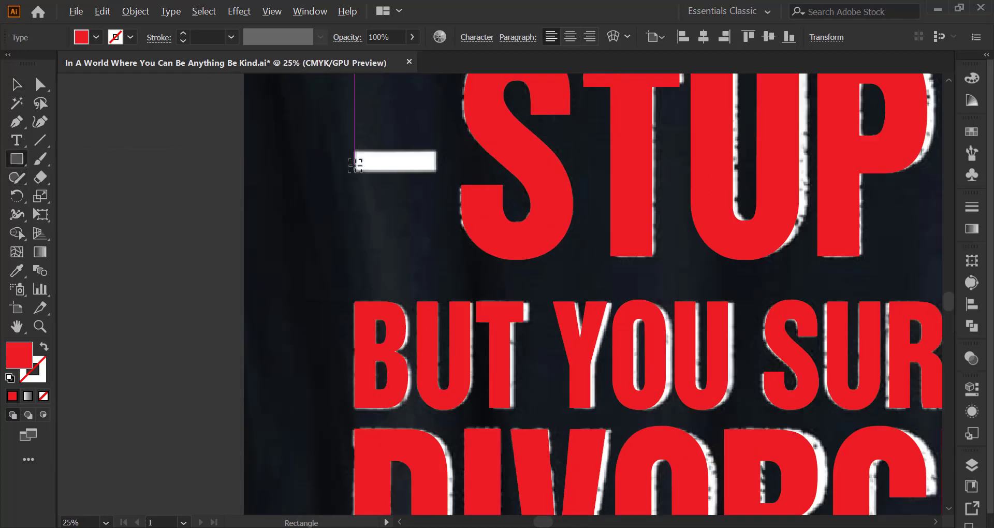
scroll(358, 156, "up", 1)
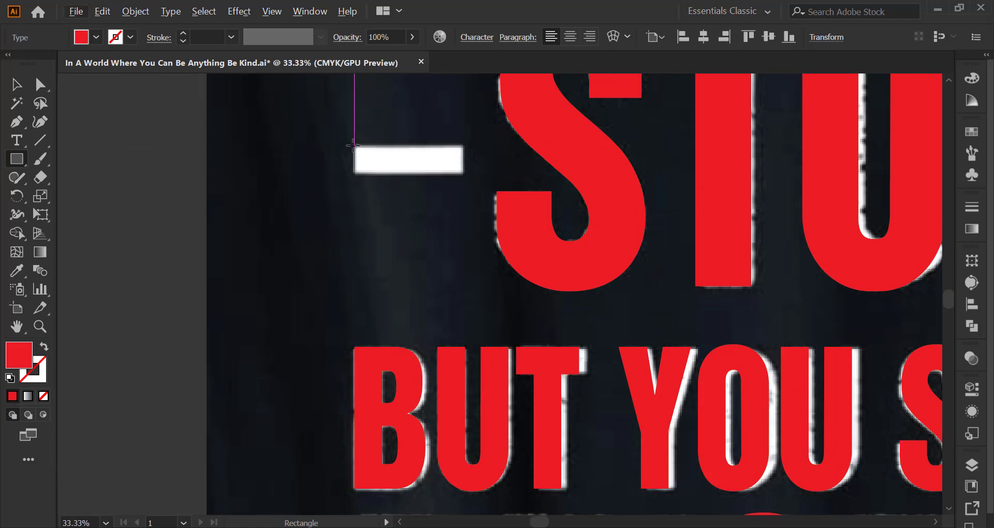
left_click_drag(353, 146, 463, 172)
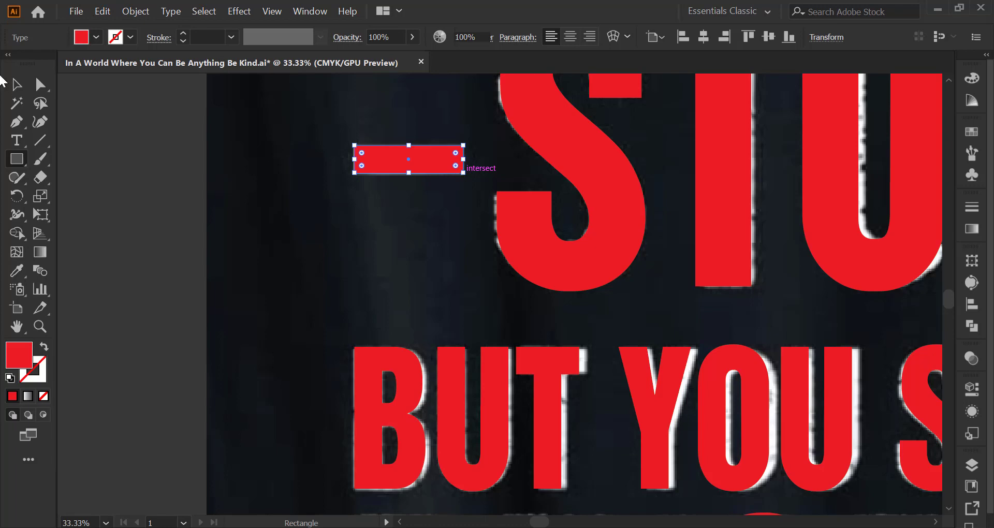
Alt-drag a copy of the red bar onto the right white dash
left_click(16, 84)
scroll(75, 159, "down", 1)
scroll(75, 160, "down", 1)
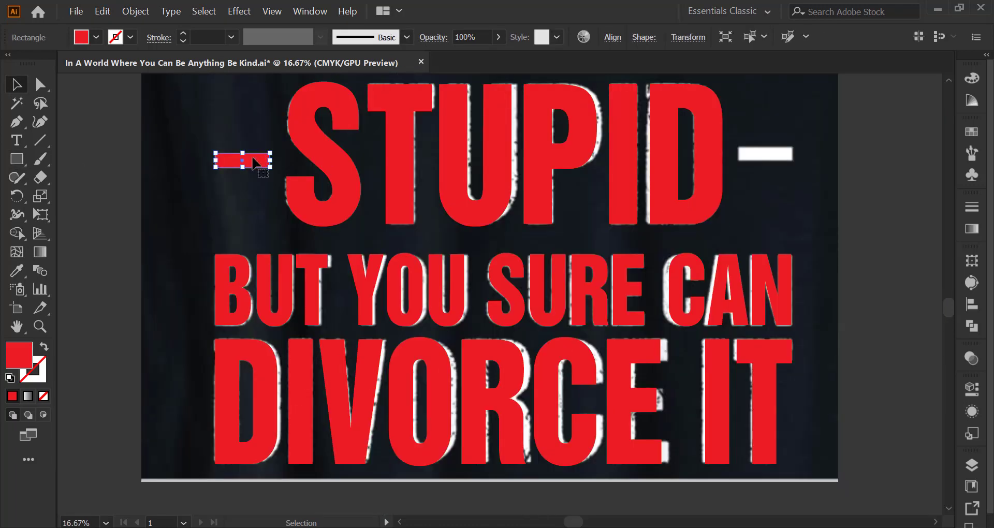
left_click_drag(256, 164, 777, 157)
left_click(891, 195)
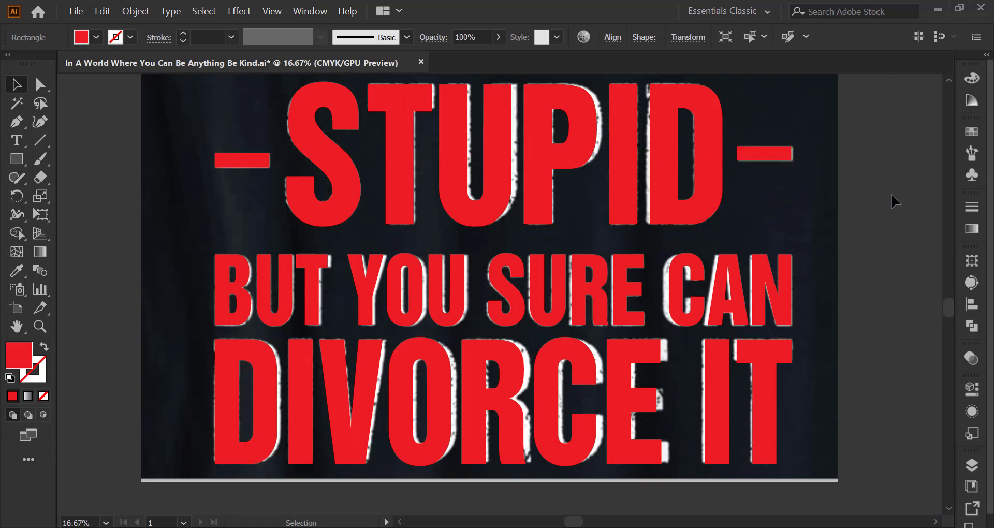
scroll(891, 194, "down", 1)
scroll(754, 287, "up", 3)
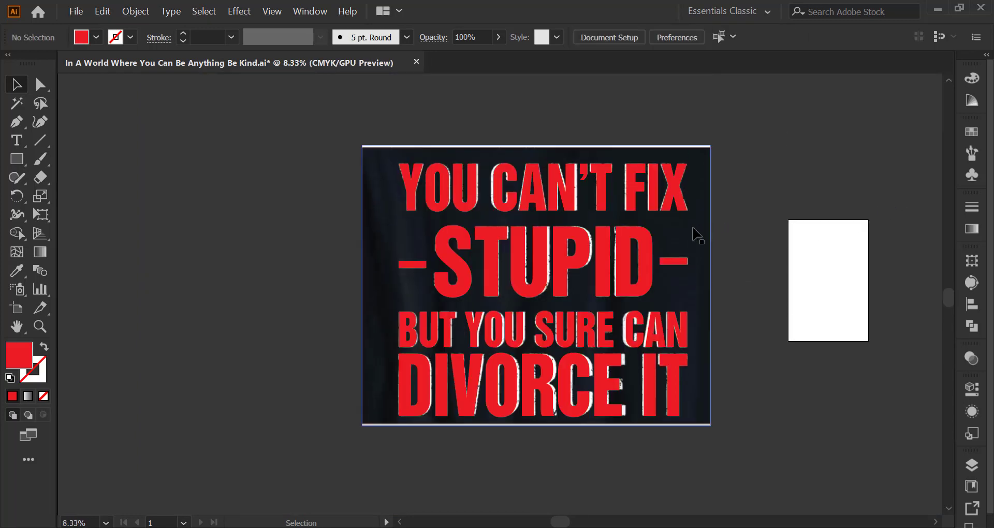
Move the dark background image away to the left of the artboard
left_click(696, 229)
left_click_drag(697, 229, 290, 240)
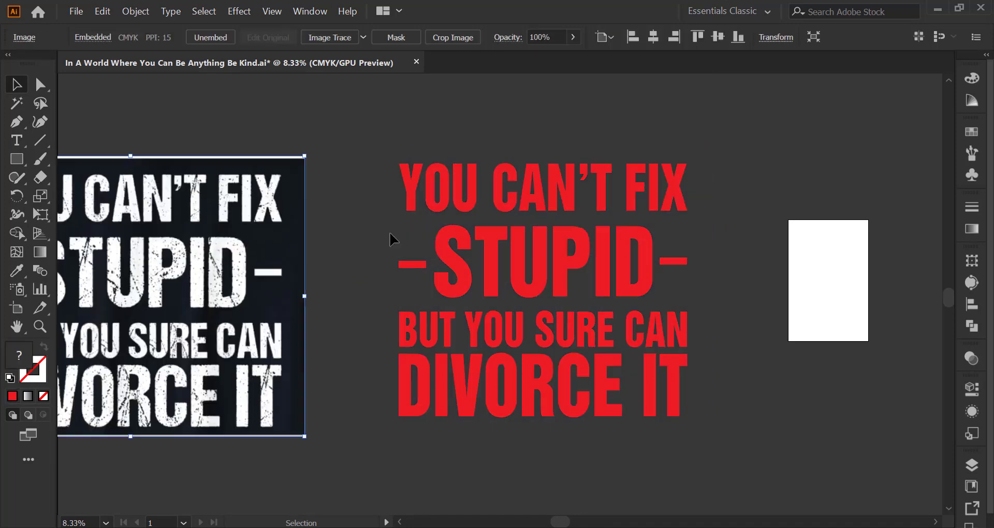
scroll(412, 270, "down", 1)
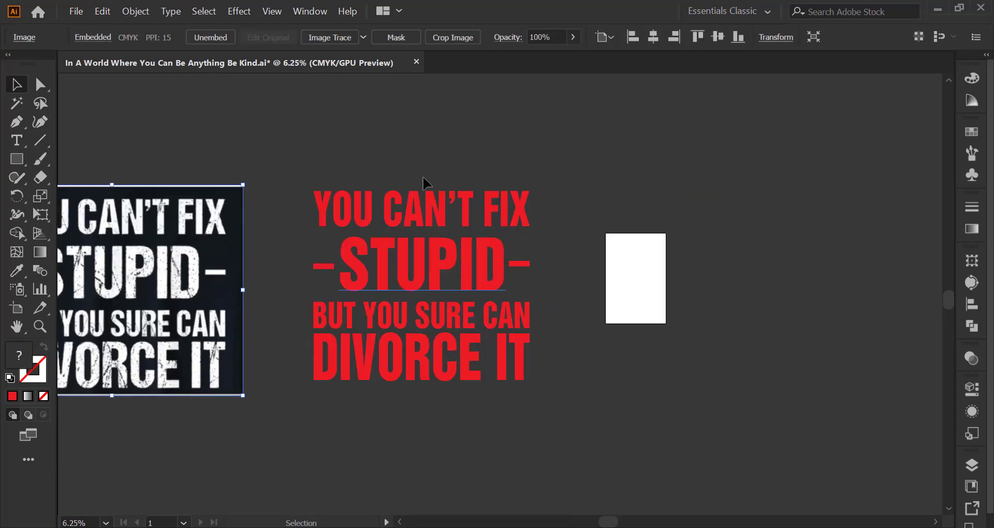
Try centring the text together with both dashes horizontally, then undo it
left_click(437, 386)
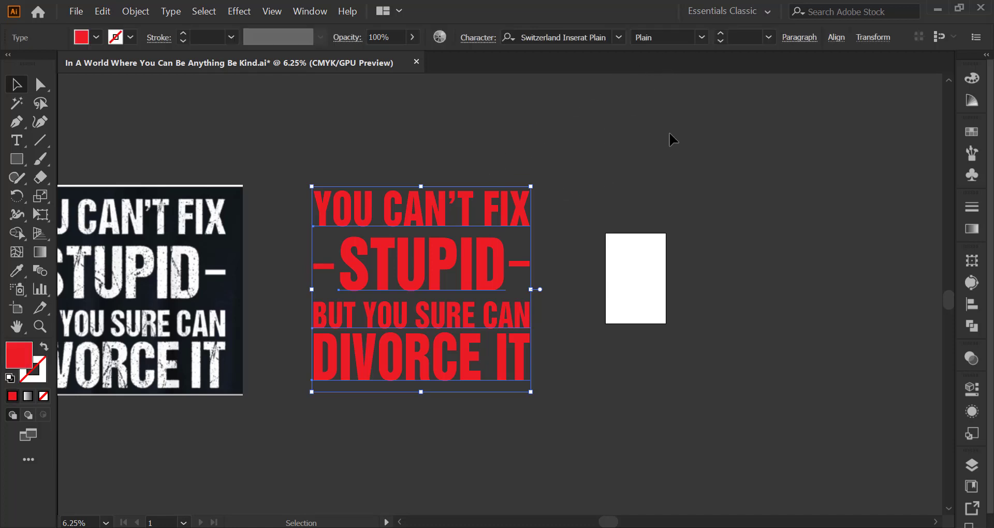
left_click(521, 264, "shift")
left_click(325, 266, "shift")
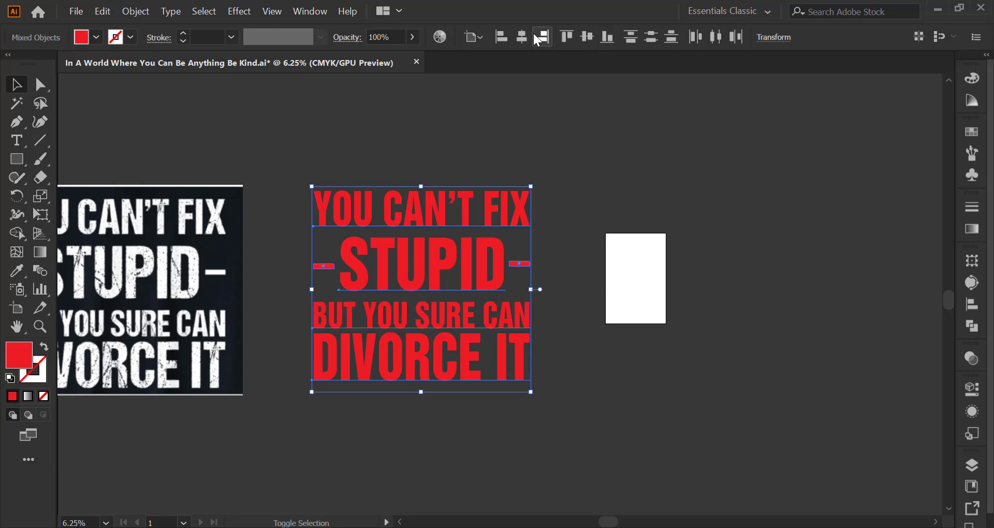
left_click(521, 38)
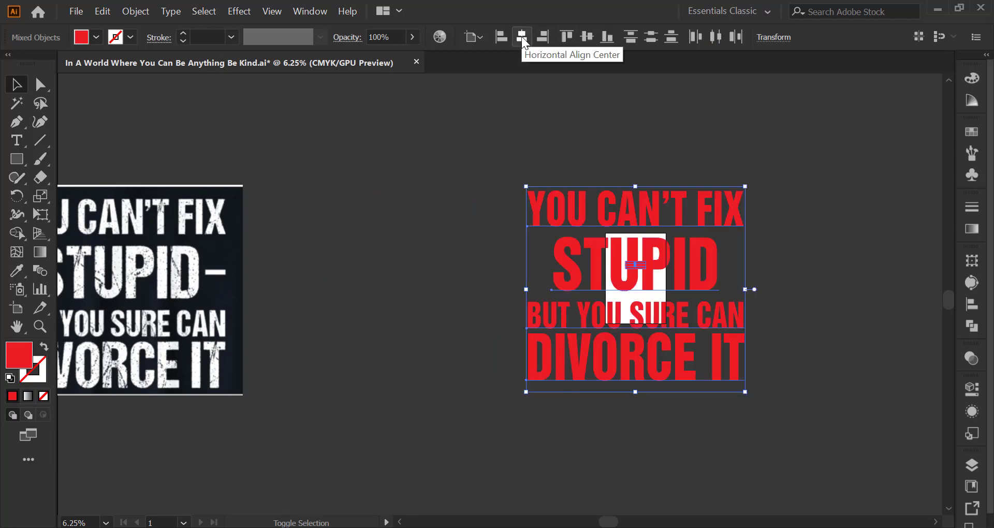
key("ctrl+z")
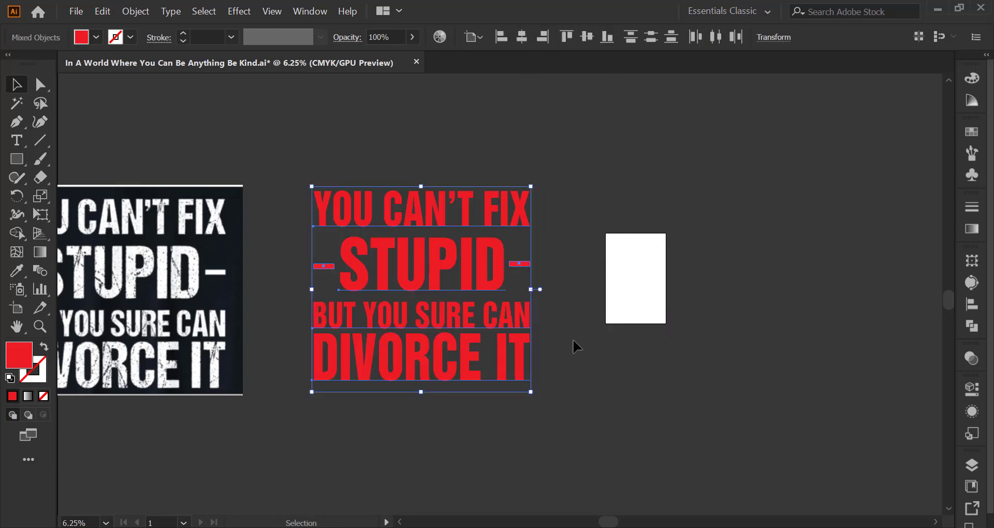
left_click(572, 338)
Group the two red dash bars together
left_click(325, 266)
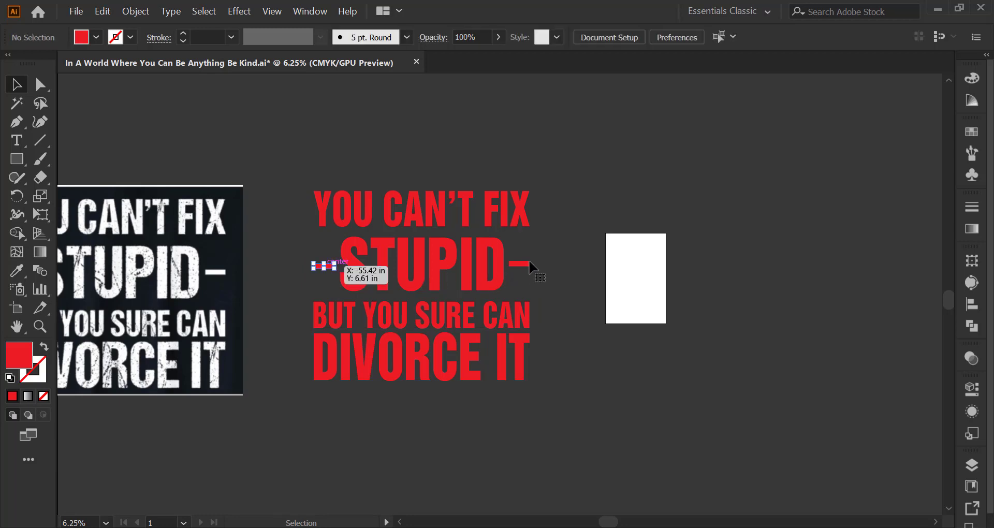
left_click(522, 264, "shift")
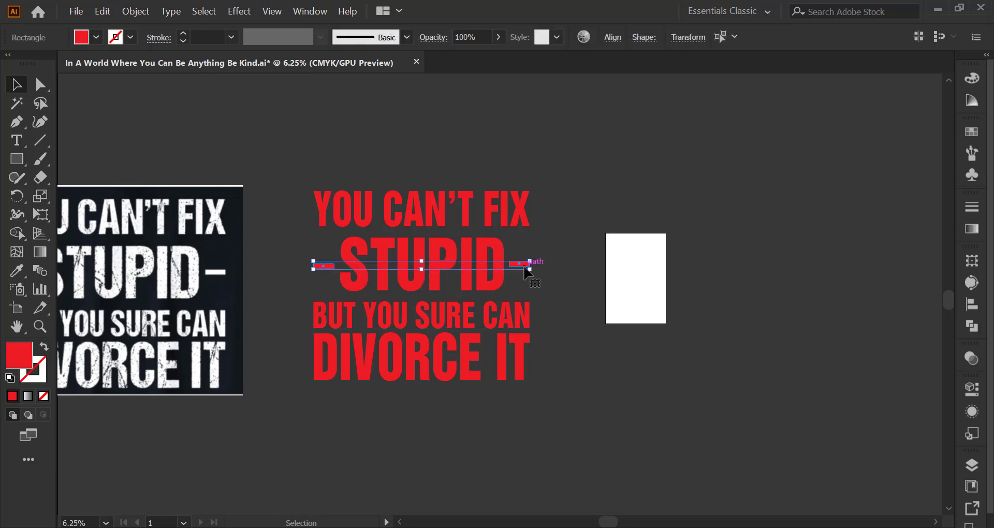
right_click(524, 287)
left_click(565, 321)
left_click(442, 166)
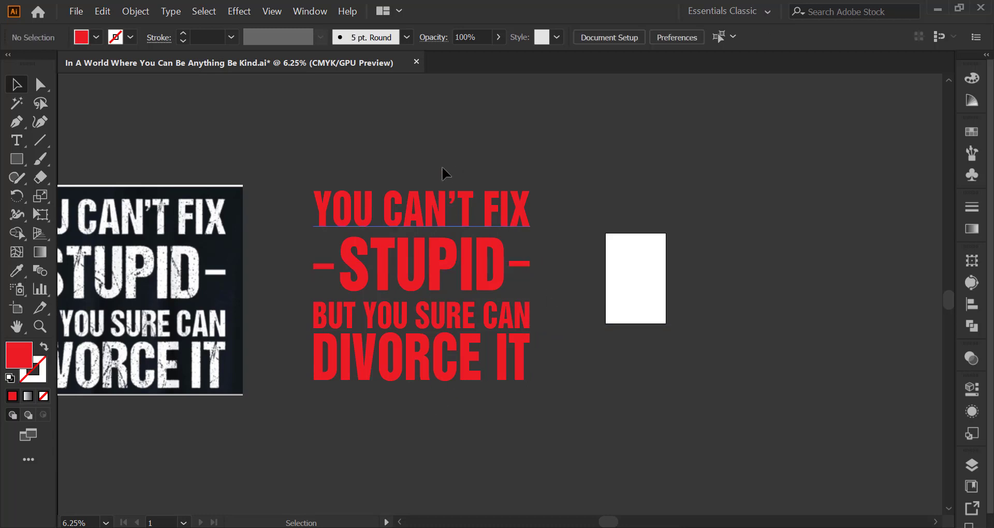
Centre the red quote text block horizontally on the white rectangle
left_click_drag(433, 386, 616, 287)
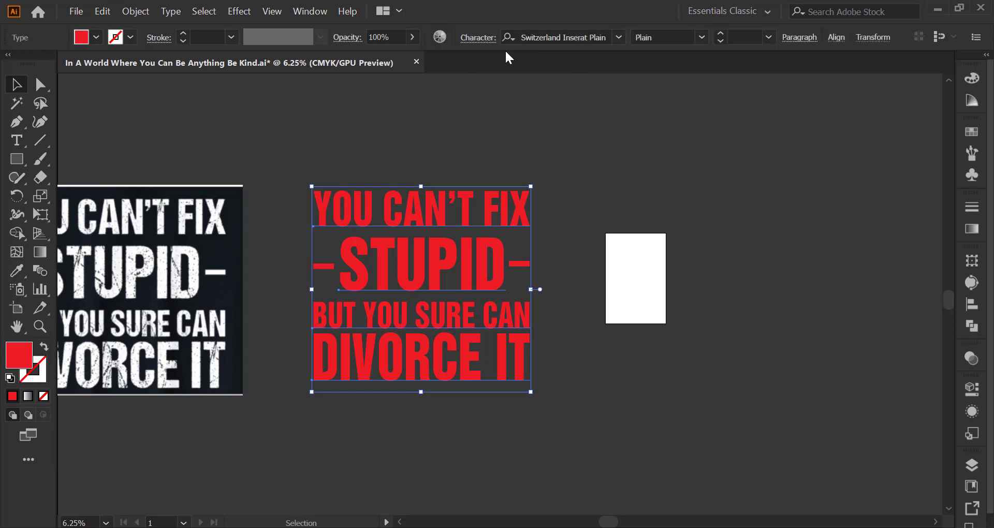
left_click(837, 39)
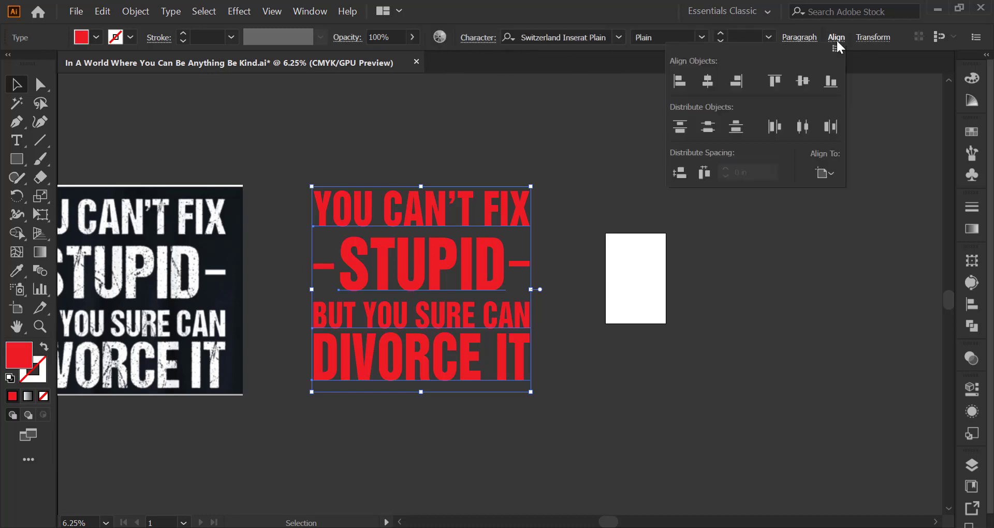
left_click(708, 81)
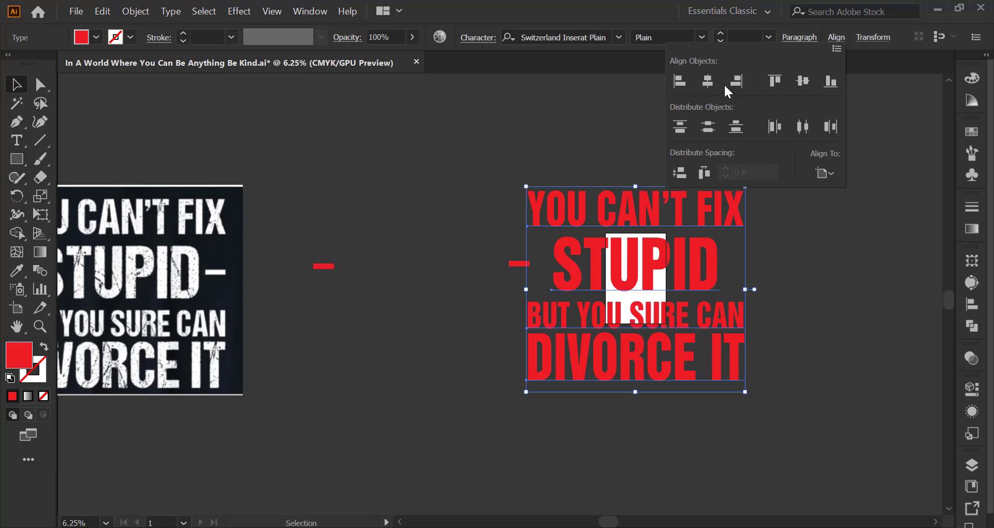
left_click(801, 81)
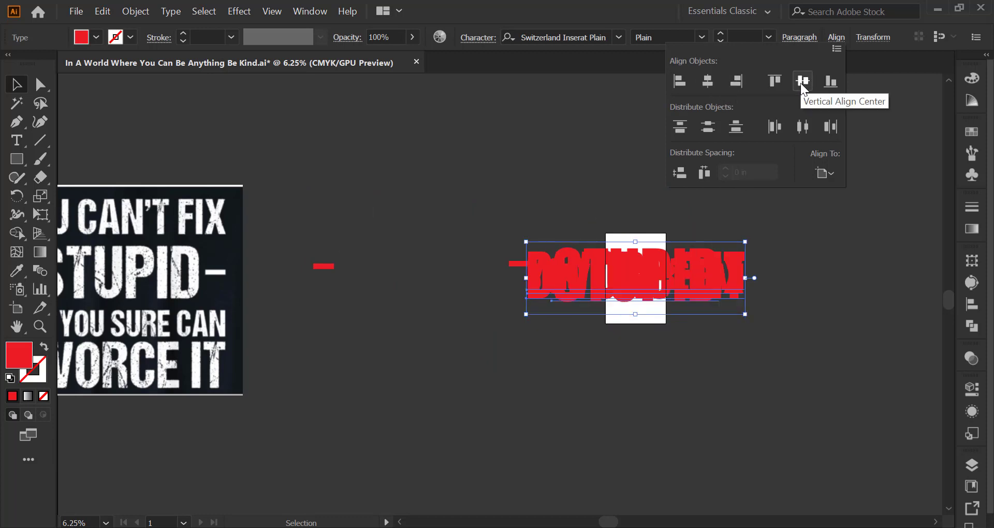
key("Escape")
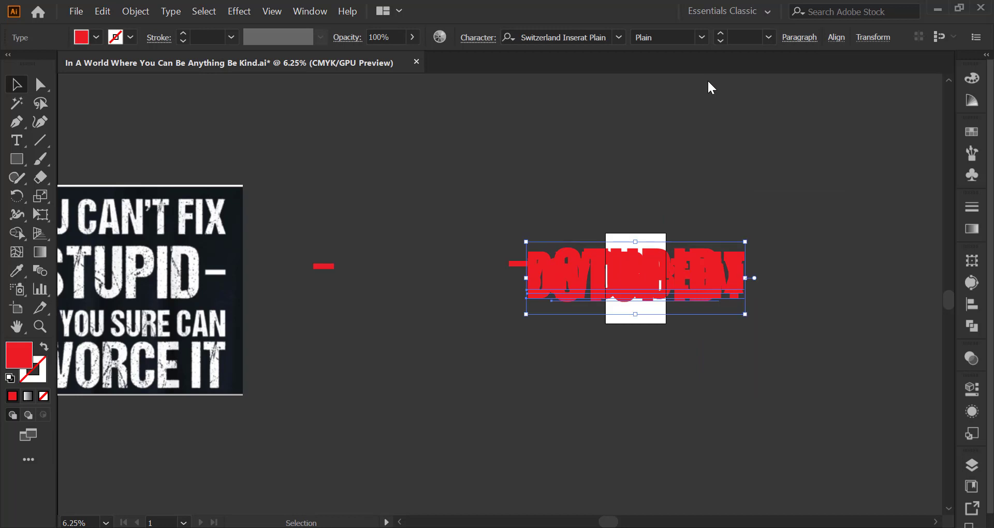
key("ctrl+z")
left_click(481, 166)
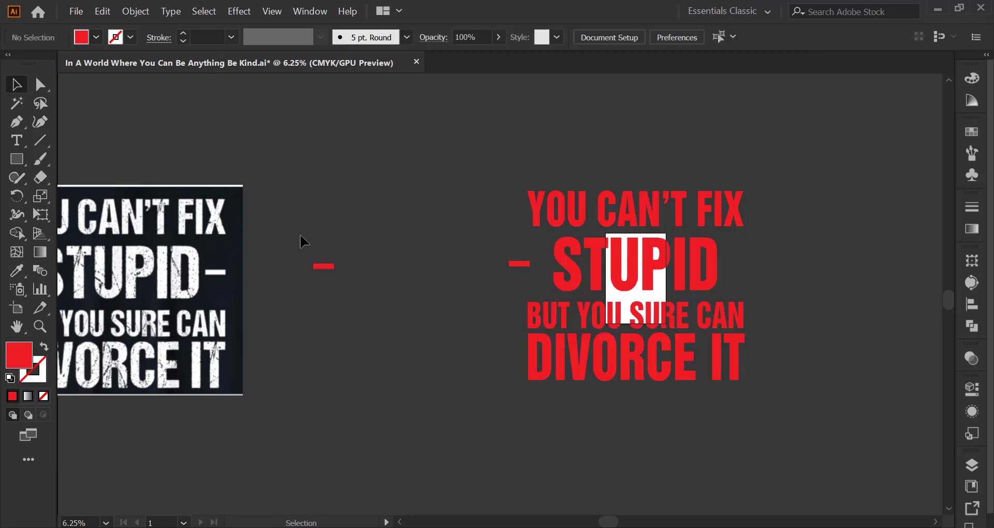
Group the two red dash bars and center them horizontally on the quote text
left_click_drag(519, 318, 519, 319)
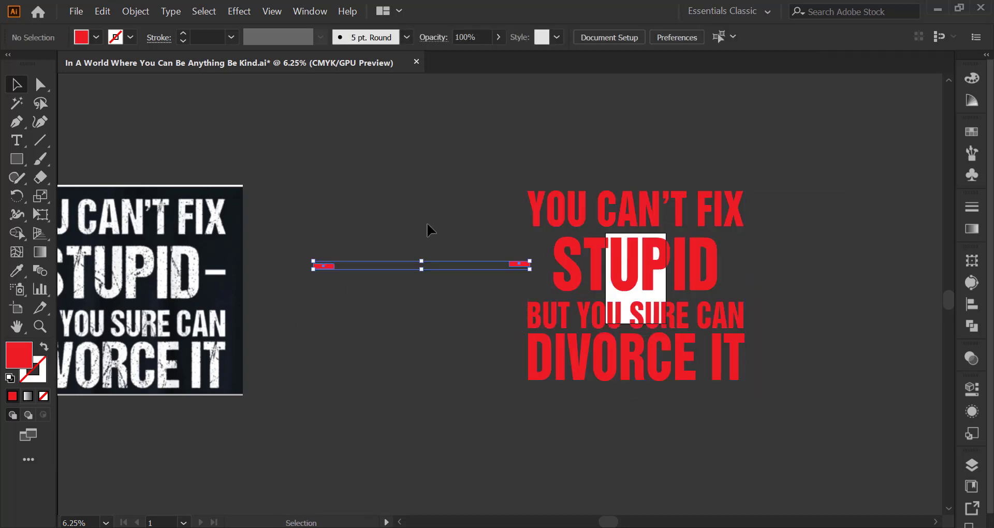
key("ctrl+g")
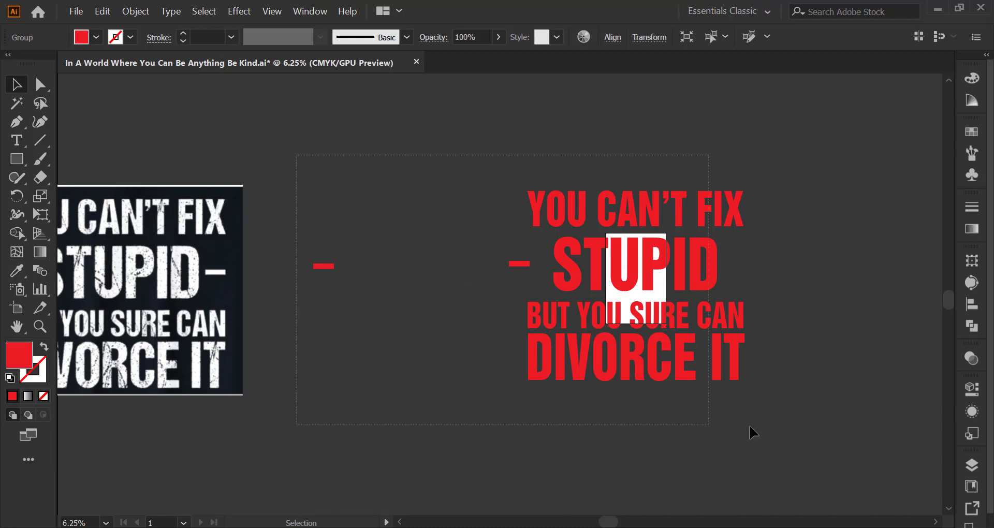
key("ctrl+a")
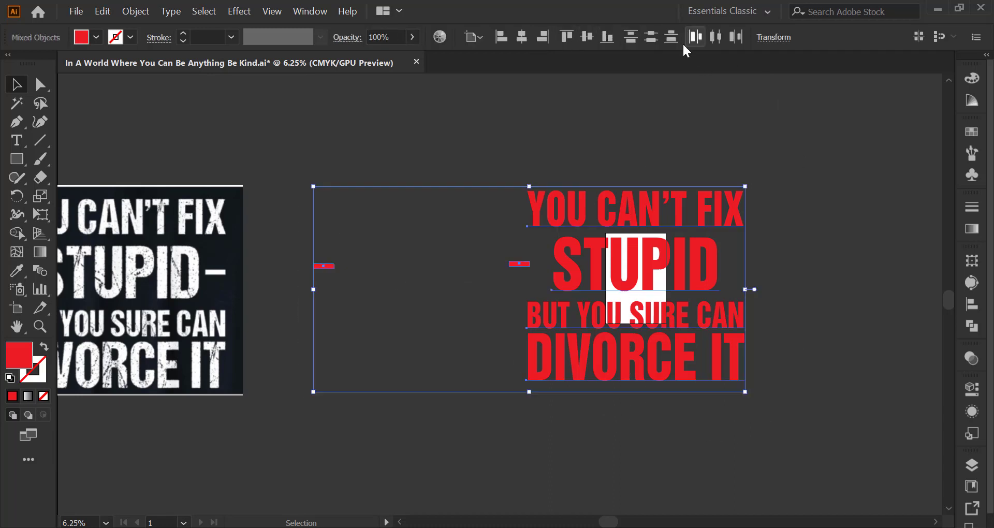
left_click(522, 36)
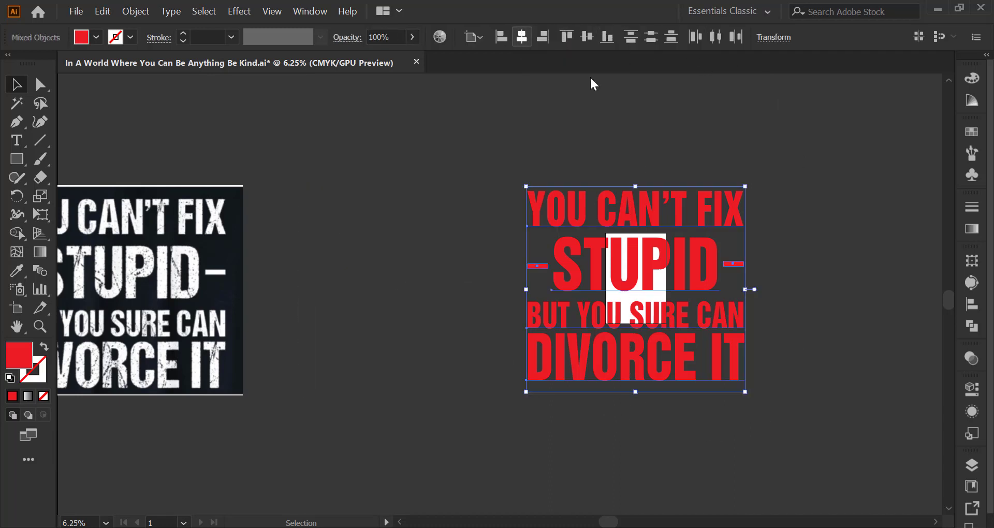
left_click(590, 142)
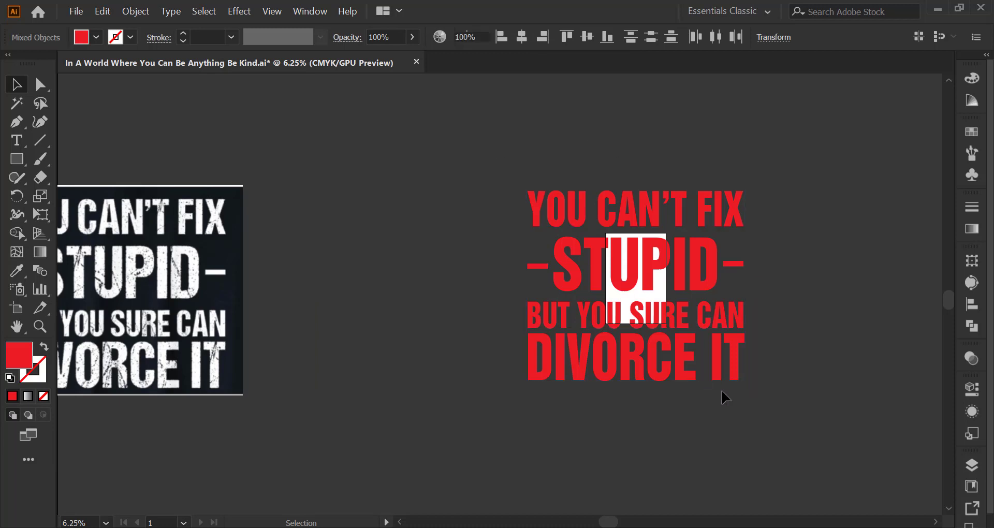
Group the quote text with the dash bars and move the group up and left
left_click_drag(721, 390, 760, 409)
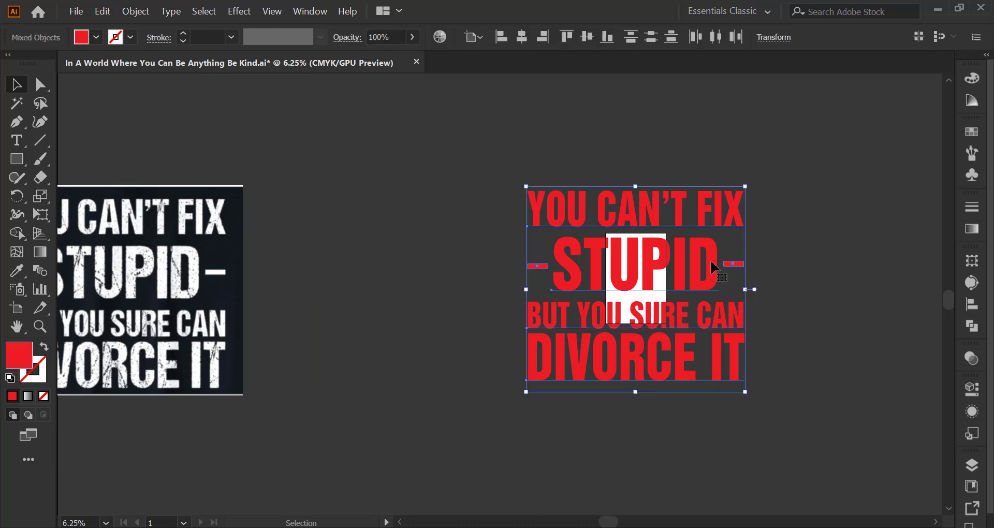
right_click(713, 268)
left_click(750, 365)
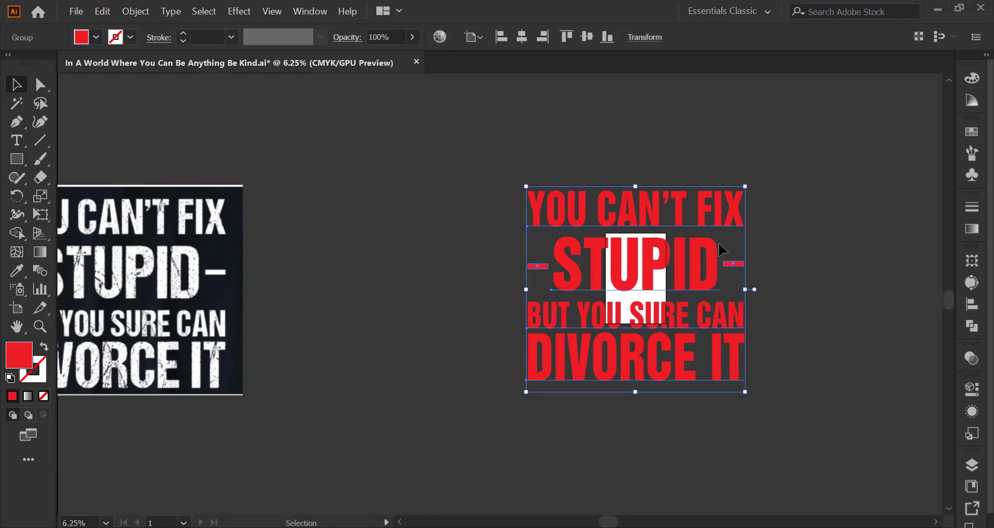
left_click_drag(697, 252, 466, 204)
left_click_drag(485, 346, 606, 368)
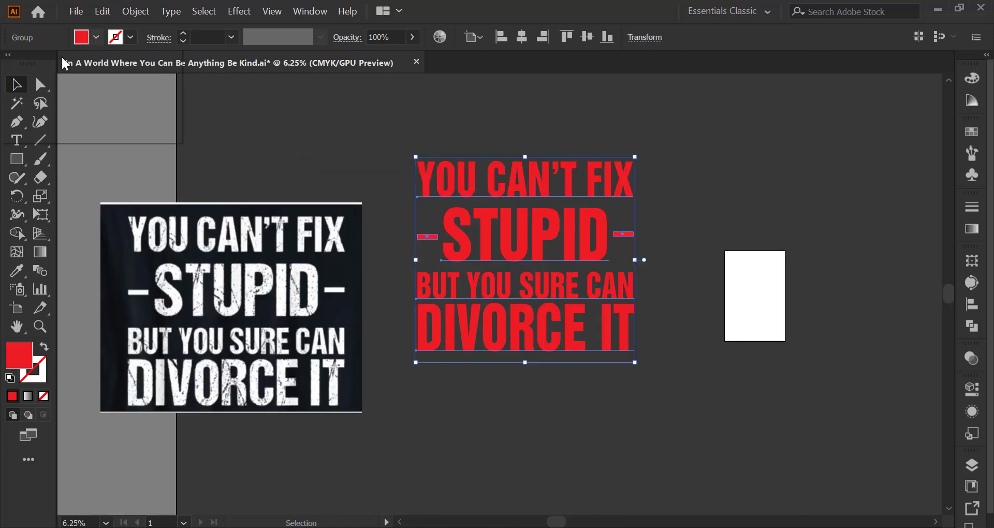
Fill the quote and dash bars white, then delete the dark reference image
left_click(96, 37)
left_click(33, 63)
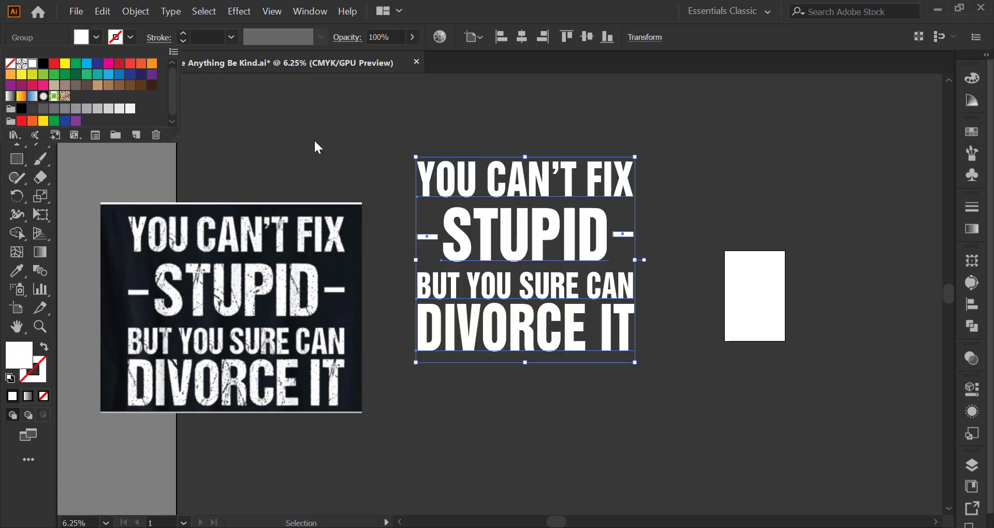
left_click(343, 138)
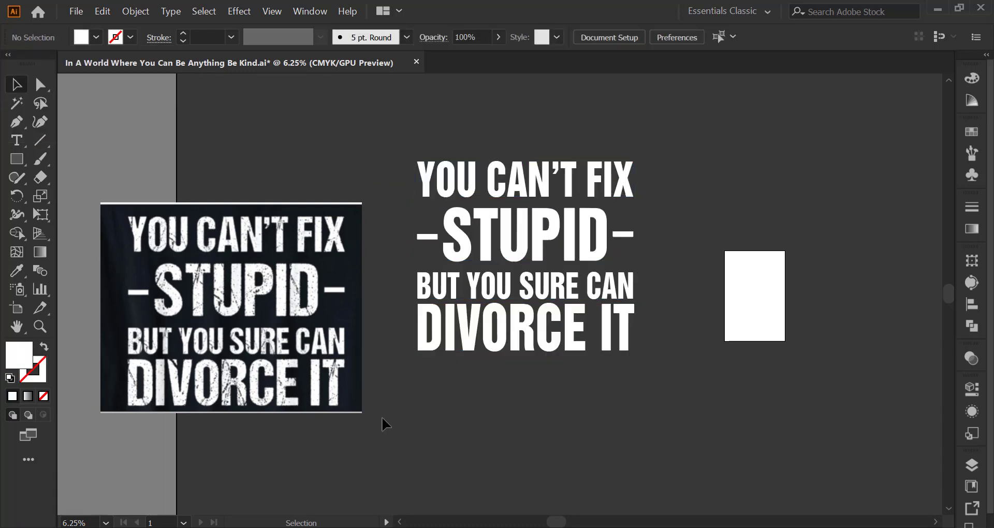
left_click(300, 318)
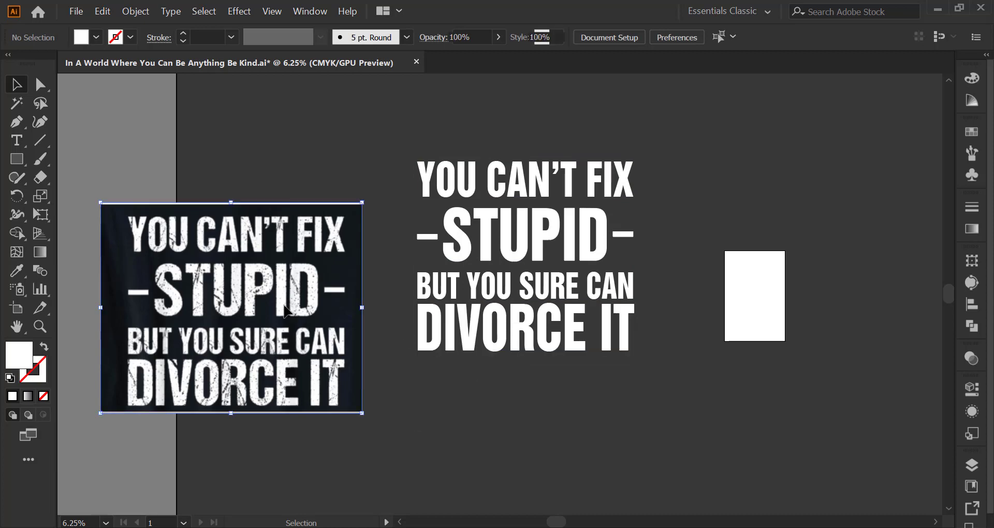
key("Delete")
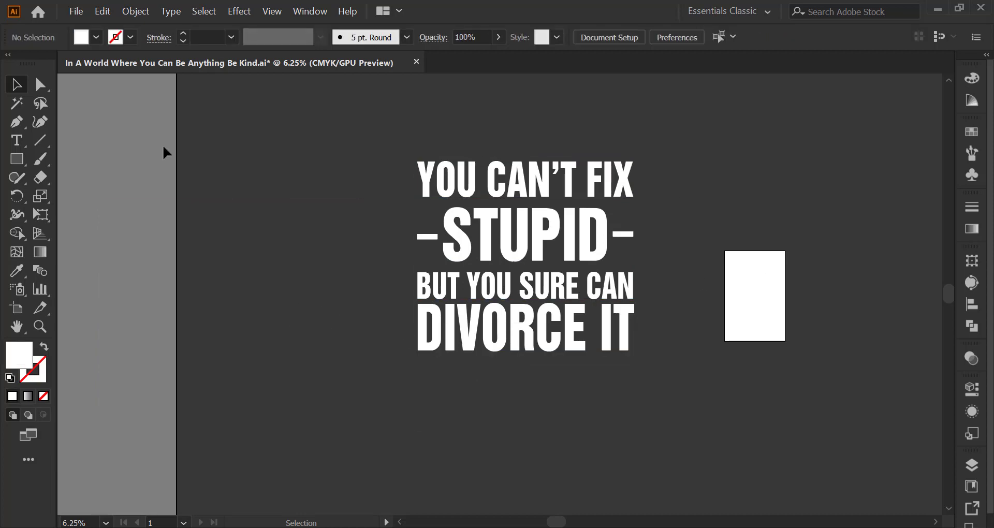
Draw a black-filled 13.15 × 17.9 in rectangle over the white rectangle
left_click(17, 158)
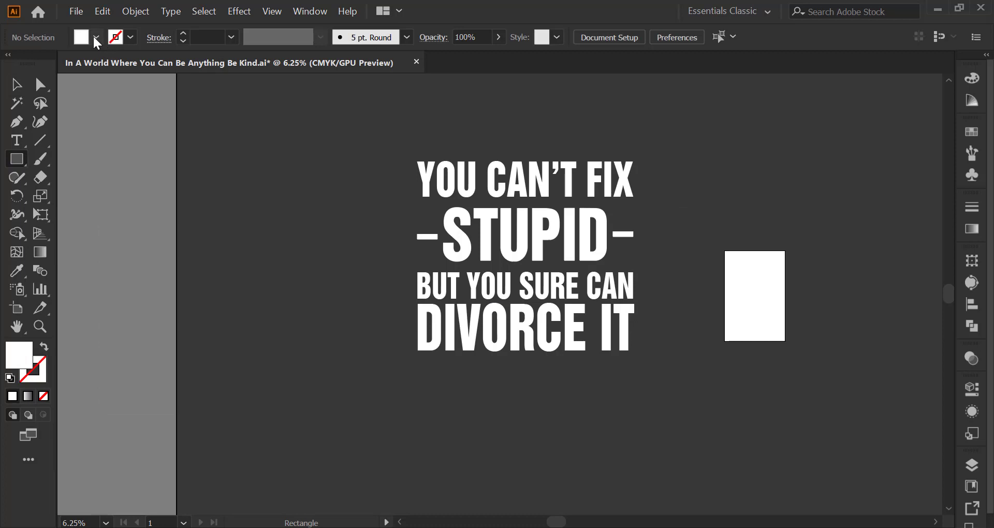
left_click(96, 37)
left_click(42, 66)
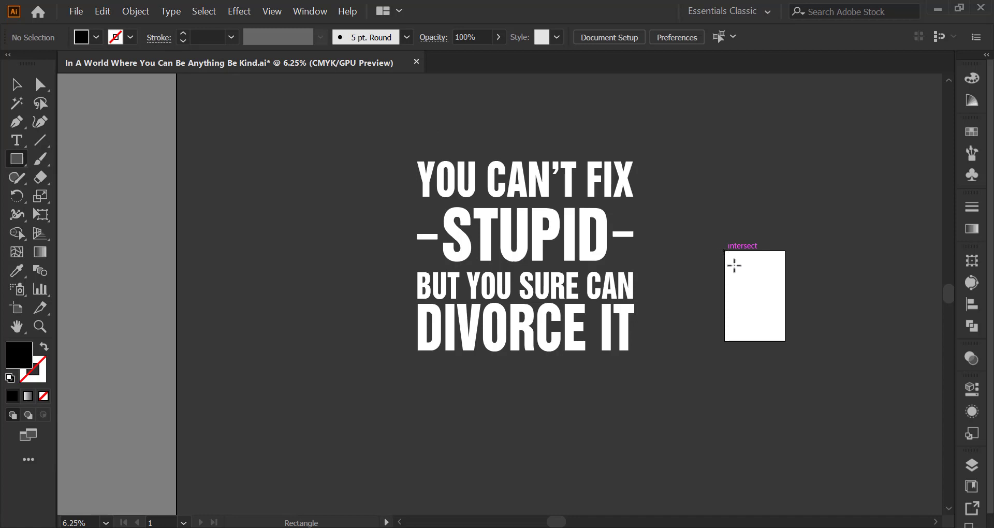
left_click_drag(724, 251, 785, 341)
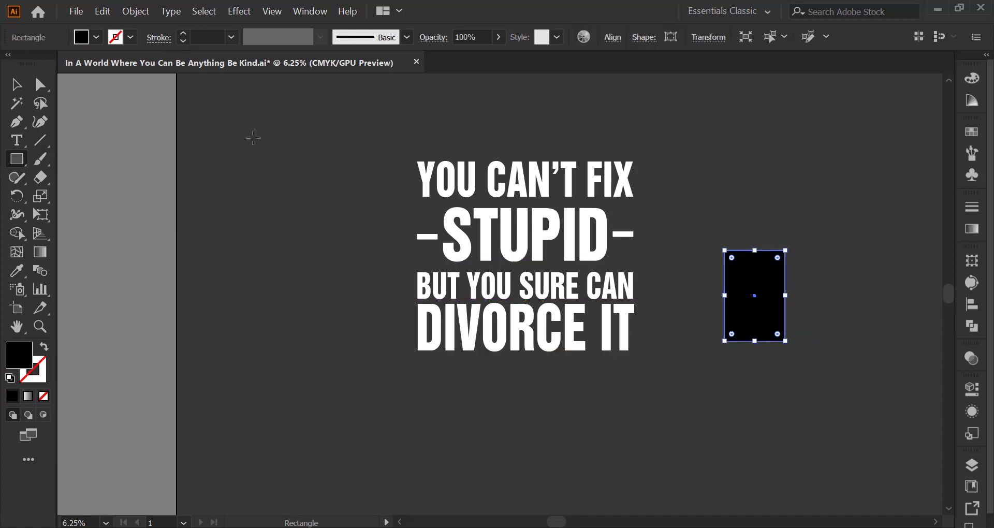
Return to the Selection tool and select the whole white quote group
left_click(16, 84)
left_click(200, 229)
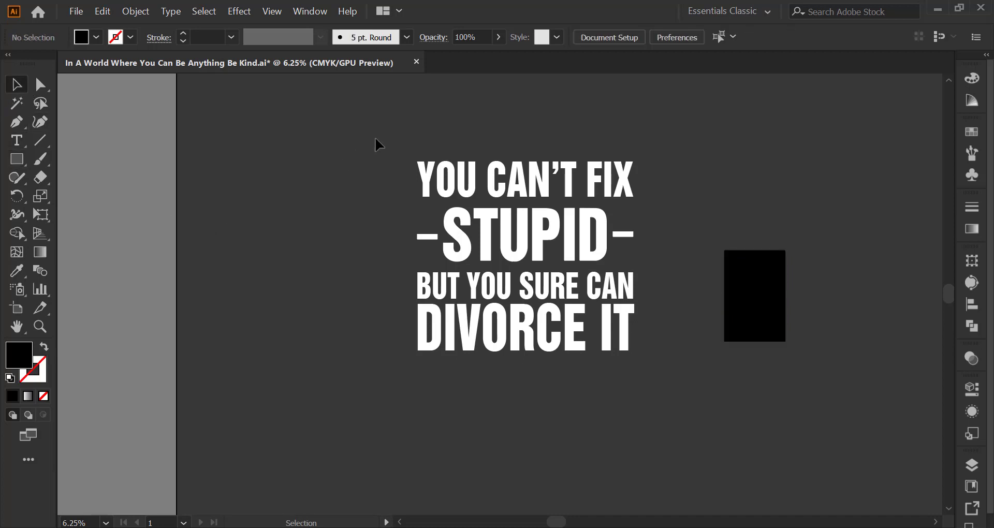
left_click_drag(386, 141, 619, 417)
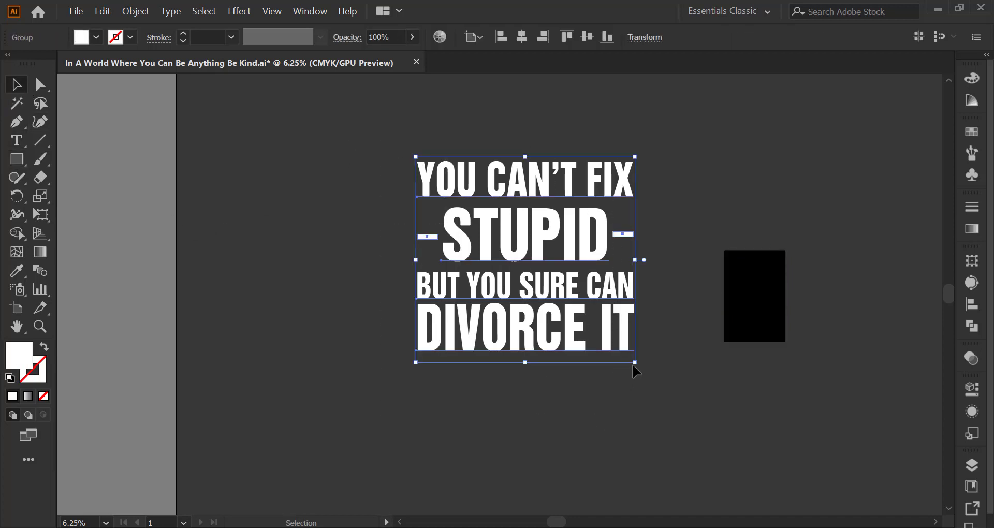
Scale the quote group down, move it onto the black rectangle, and size it to its width
left_click_drag(634, 362, 572, 301)
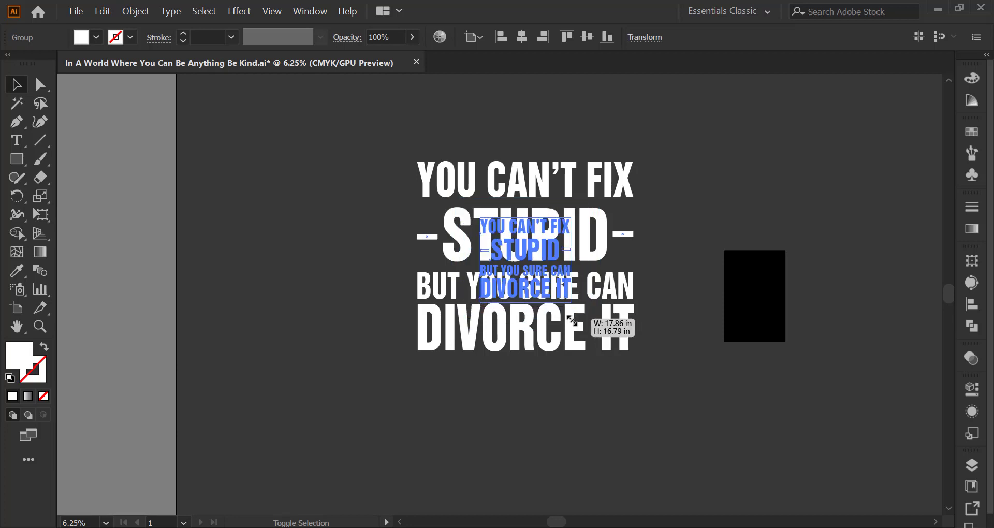
left_click_drag(547, 259, 761, 291)
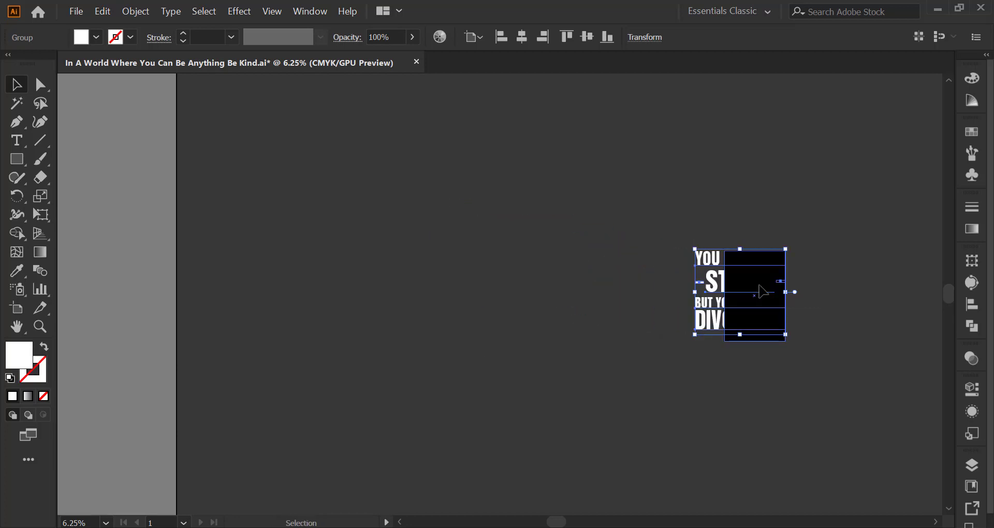
key("ctrl+0")
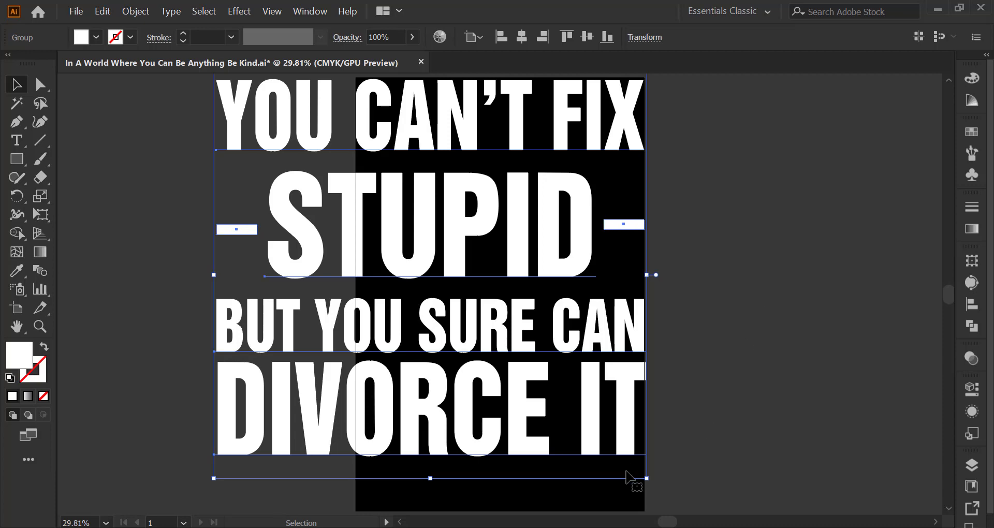
left_click_drag(646, 478, 511, 358)
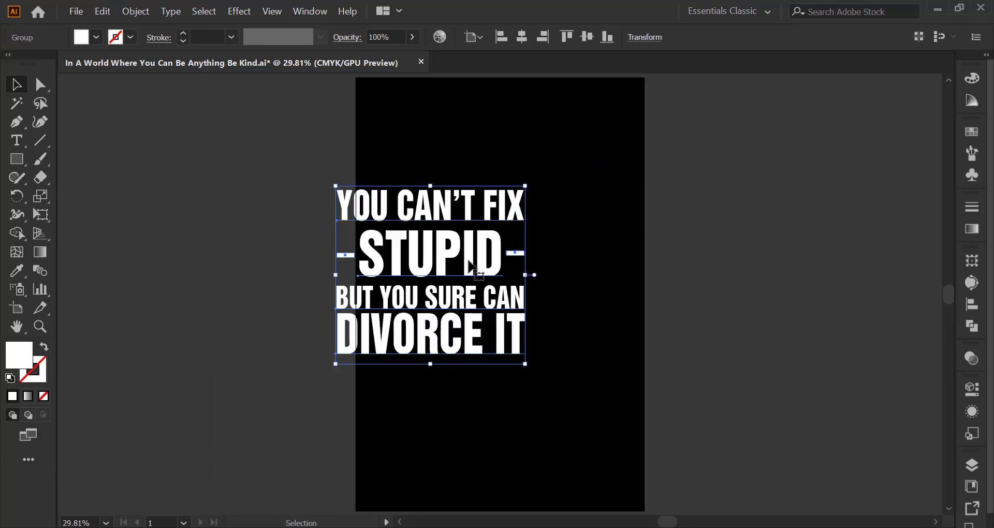
left_click_drag(448, 280, 521, 302)
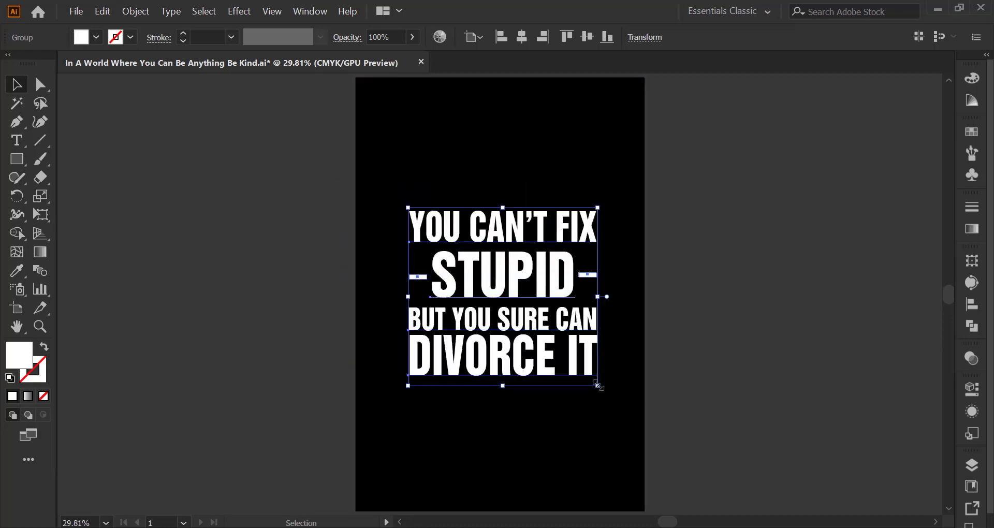
left_click_drag(597, 387, 635, 423)
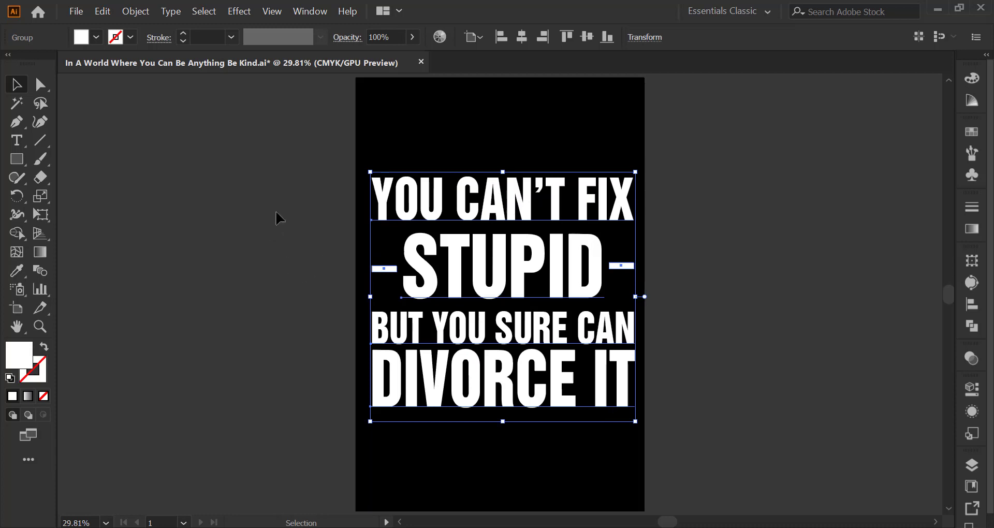
Vertically center the quote on the black rectangle, then reselect the quote group
left_click_drag(268, 209, 788, 389)
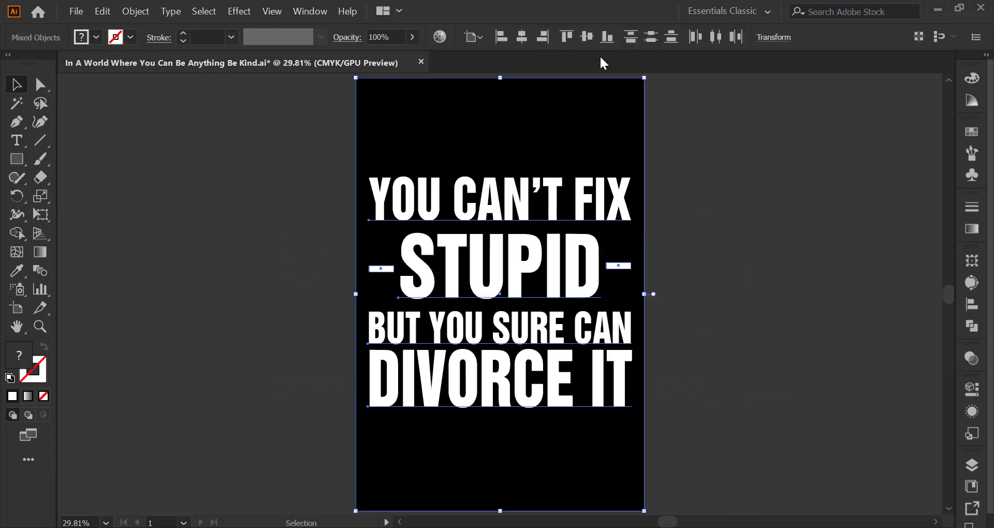
left_click(587, 38)
left_click(731, 228)
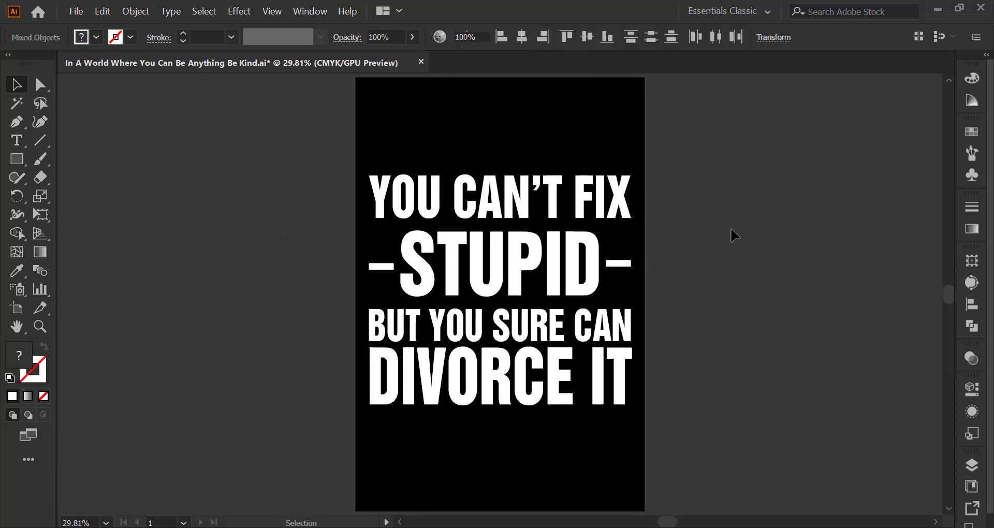
left_click(557, 208)
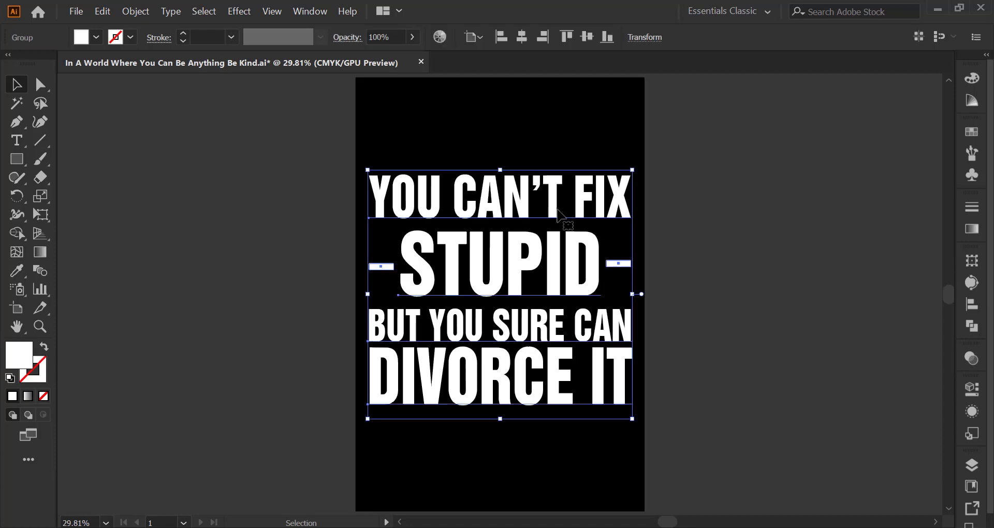